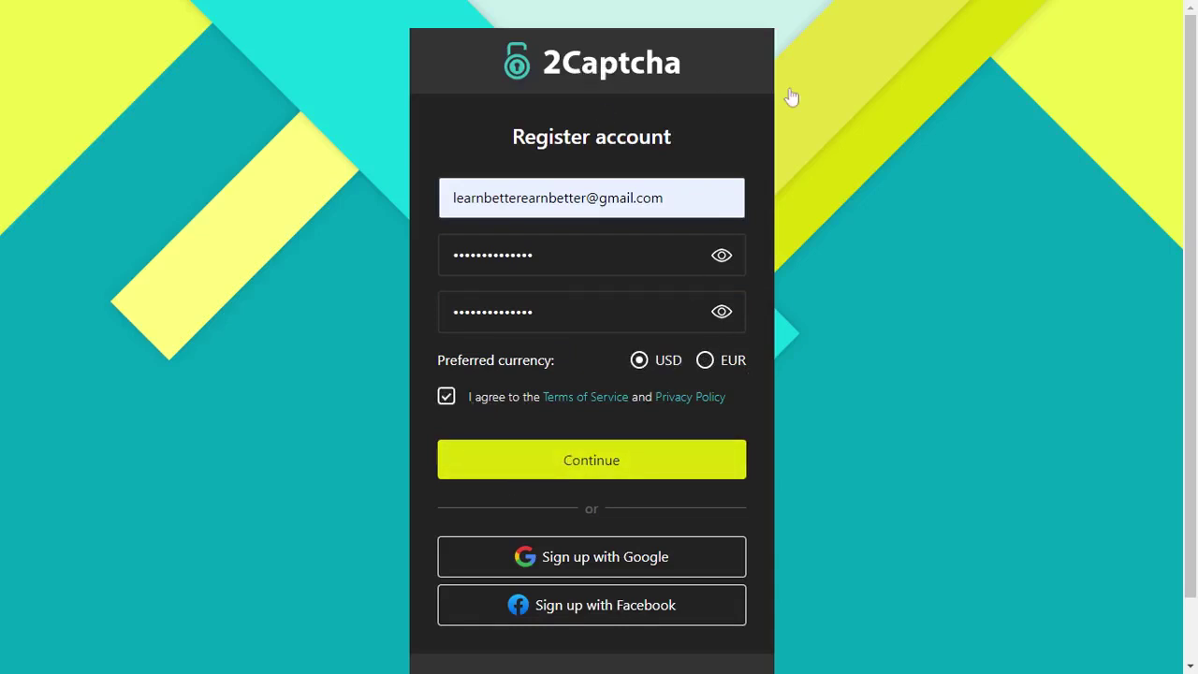
Leave the registration form, log in with the account e-mail and password, and open the worker cabinet
key(alt+Left)
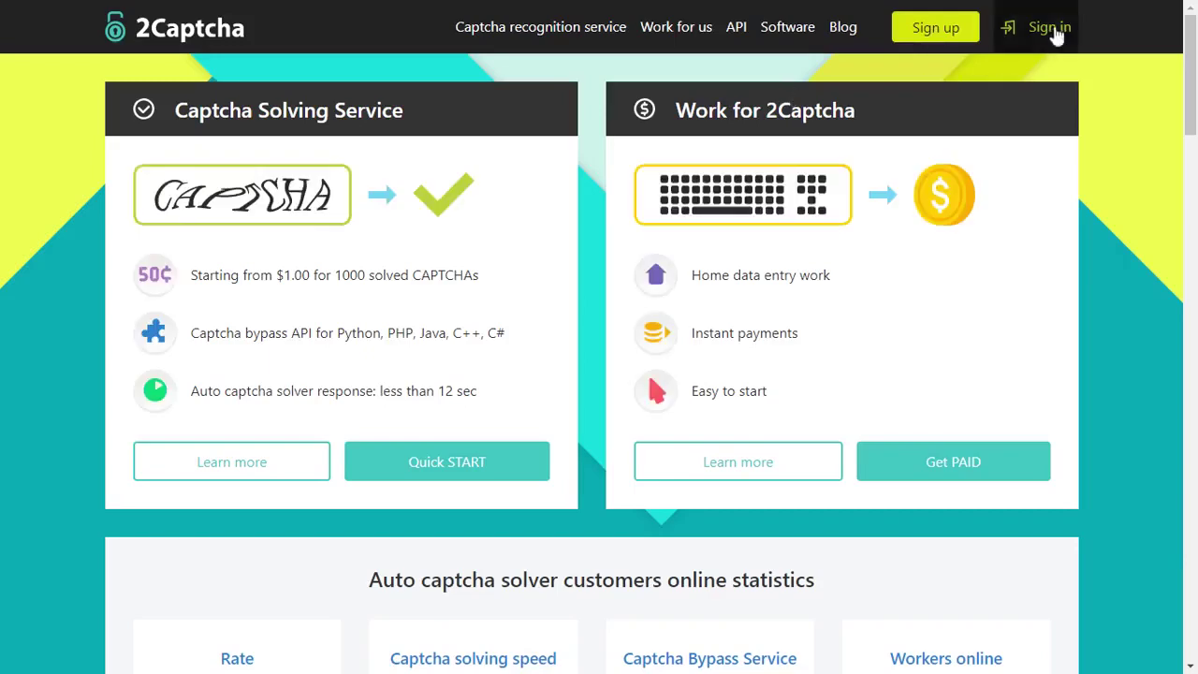
click(1048, 29)
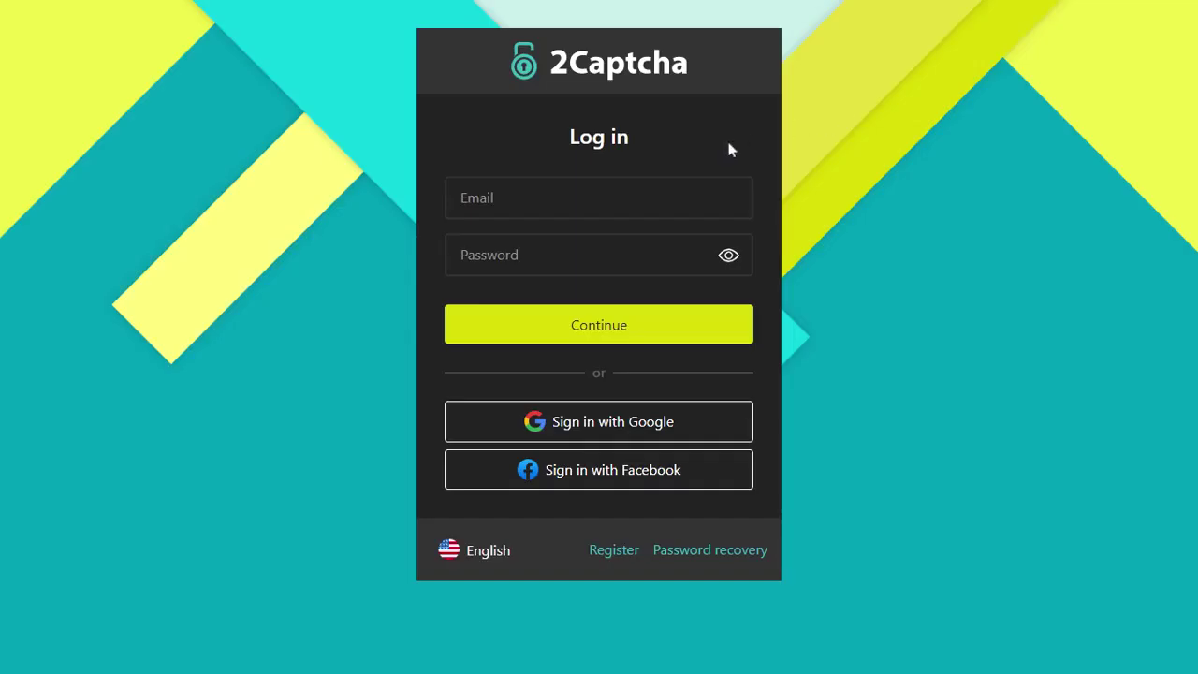
click(599, 197)
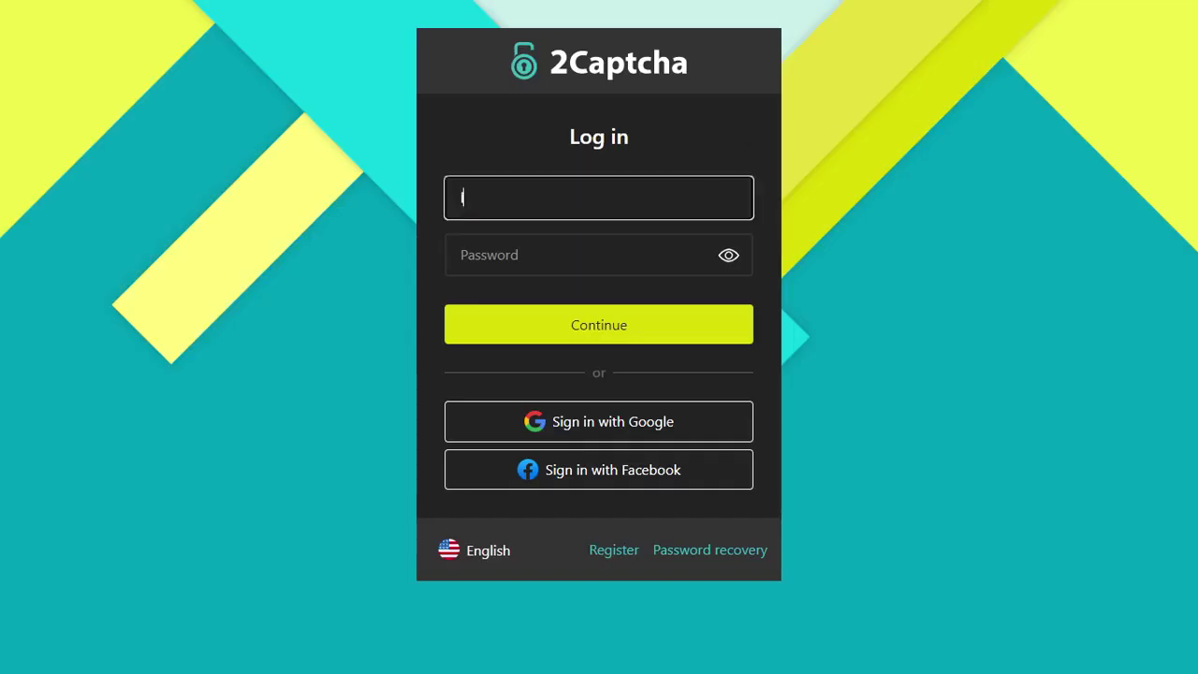
key(Down)
key(Return)
click(580, 255)
text(***)
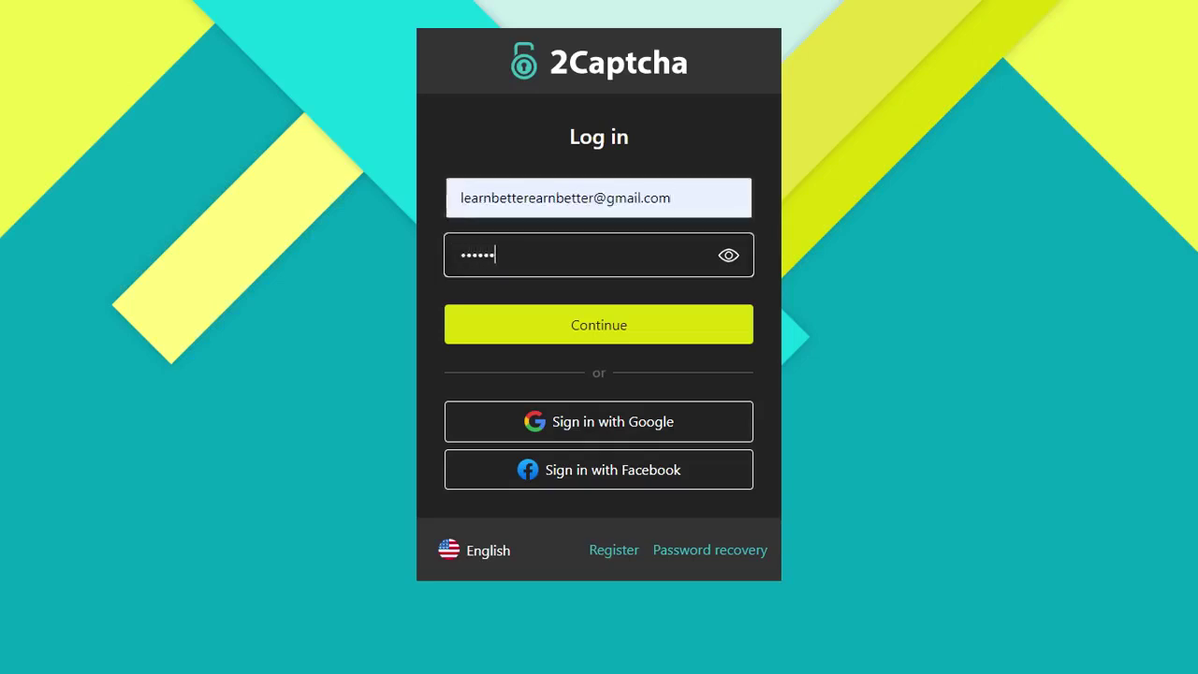
click(639, 325)
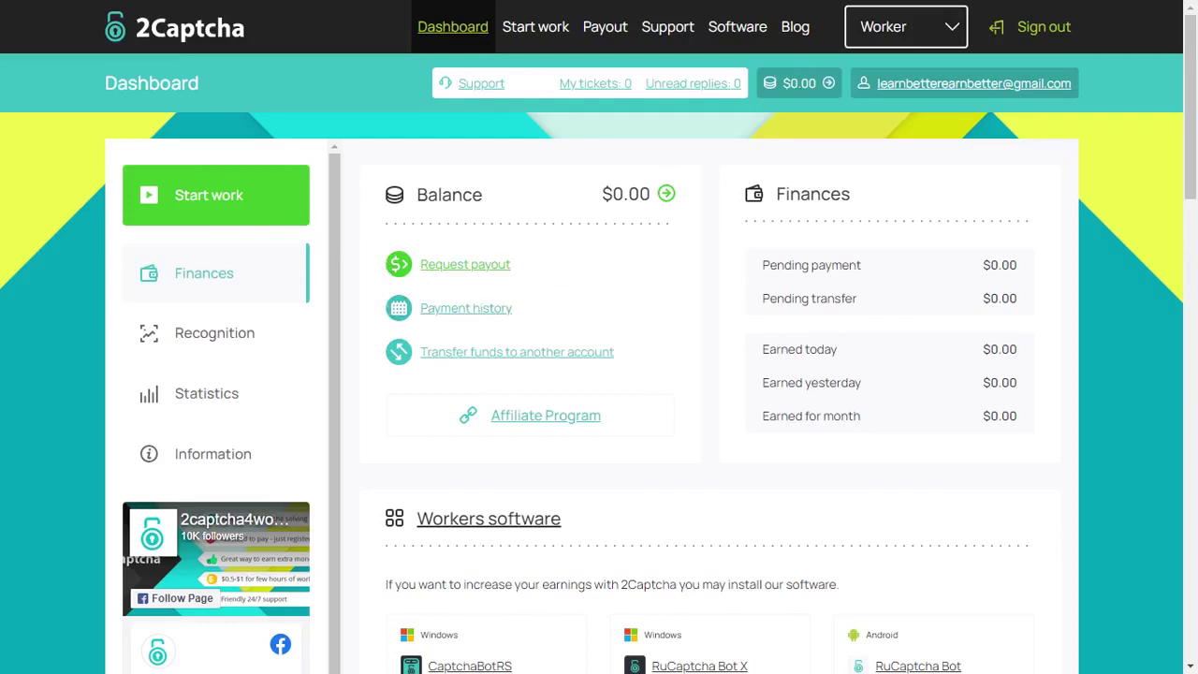
click(260, 215)
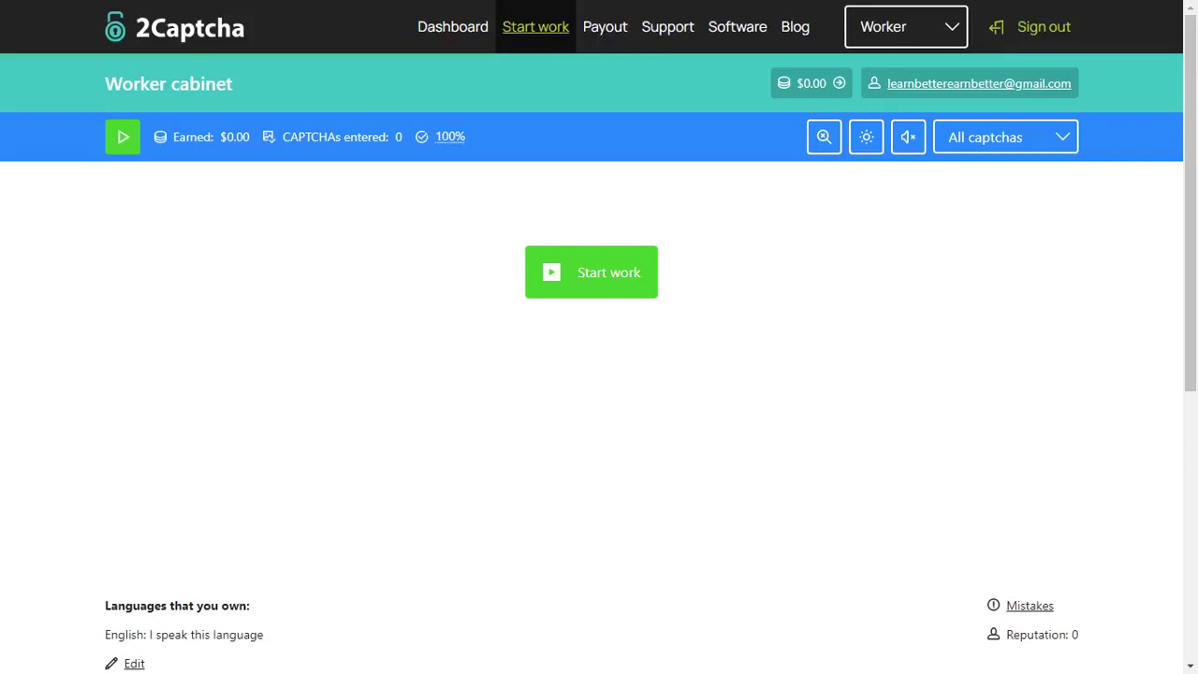
Review the answer quality rules on accuracy, skipped captchas and account blocking, and close them
click(453, 138)
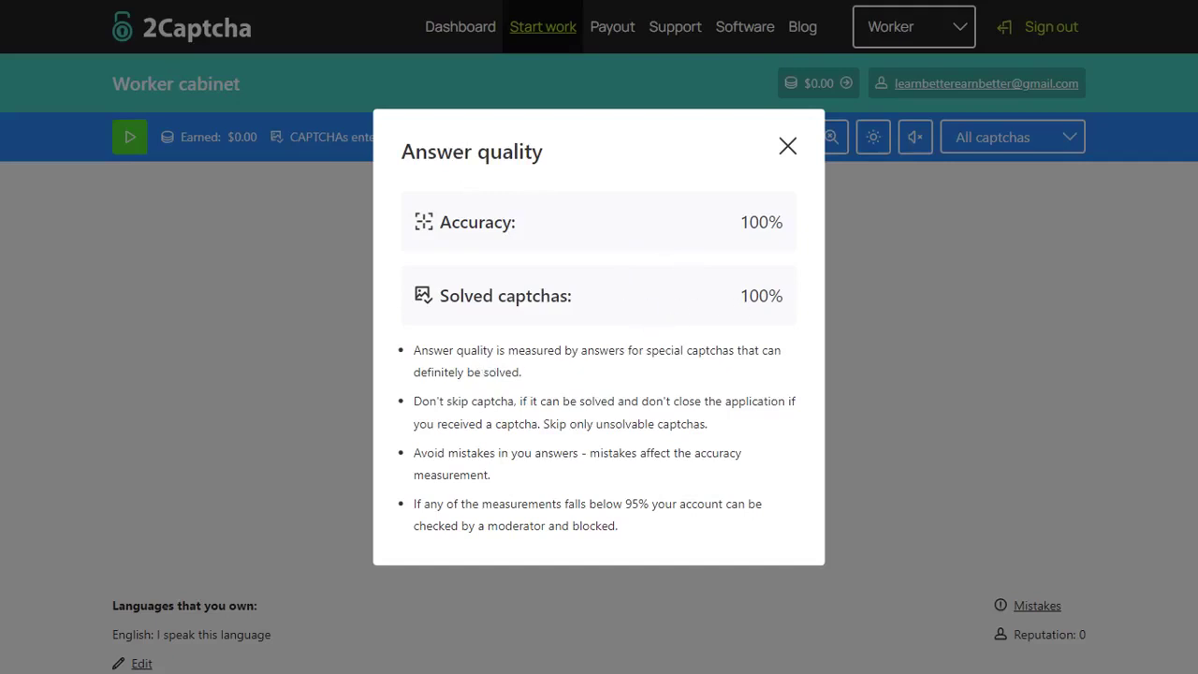
triple_click(453, 351)
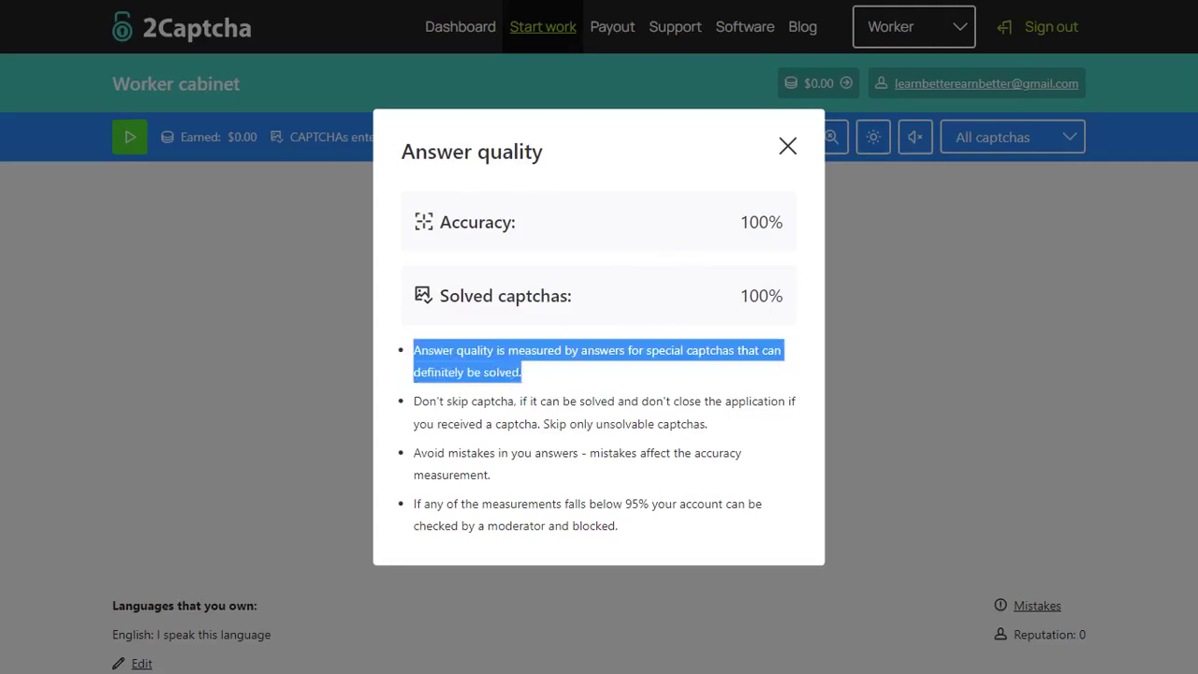
triple_click(740, 421)
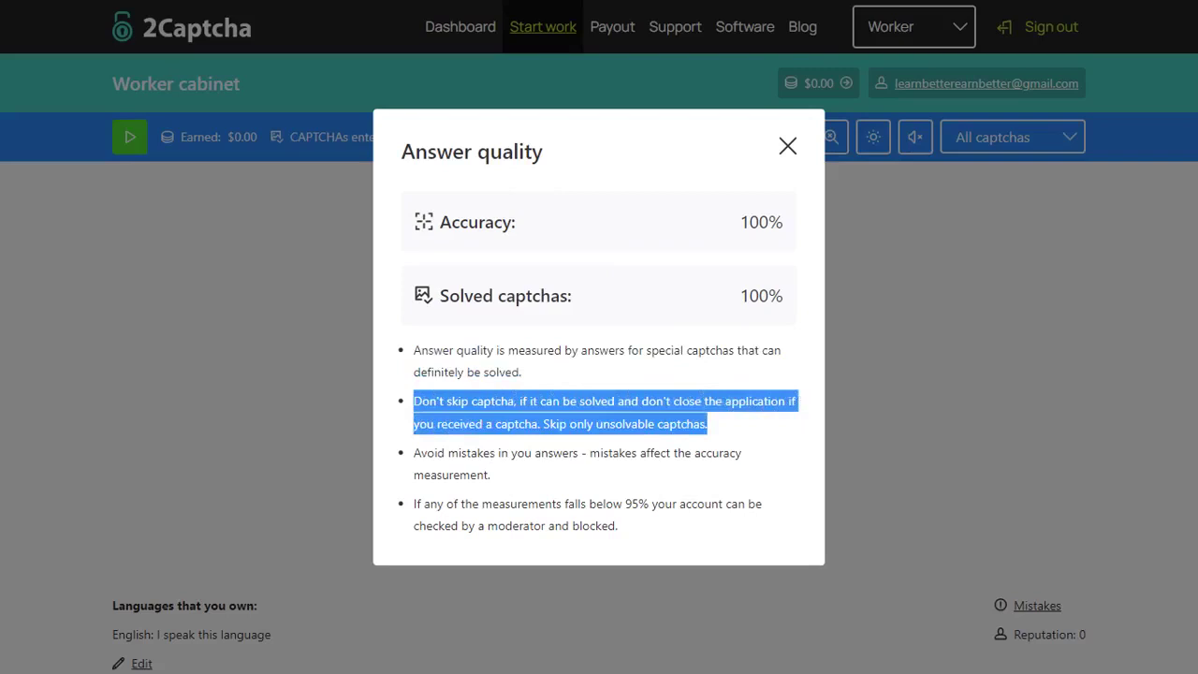
triple_click(520, 452)
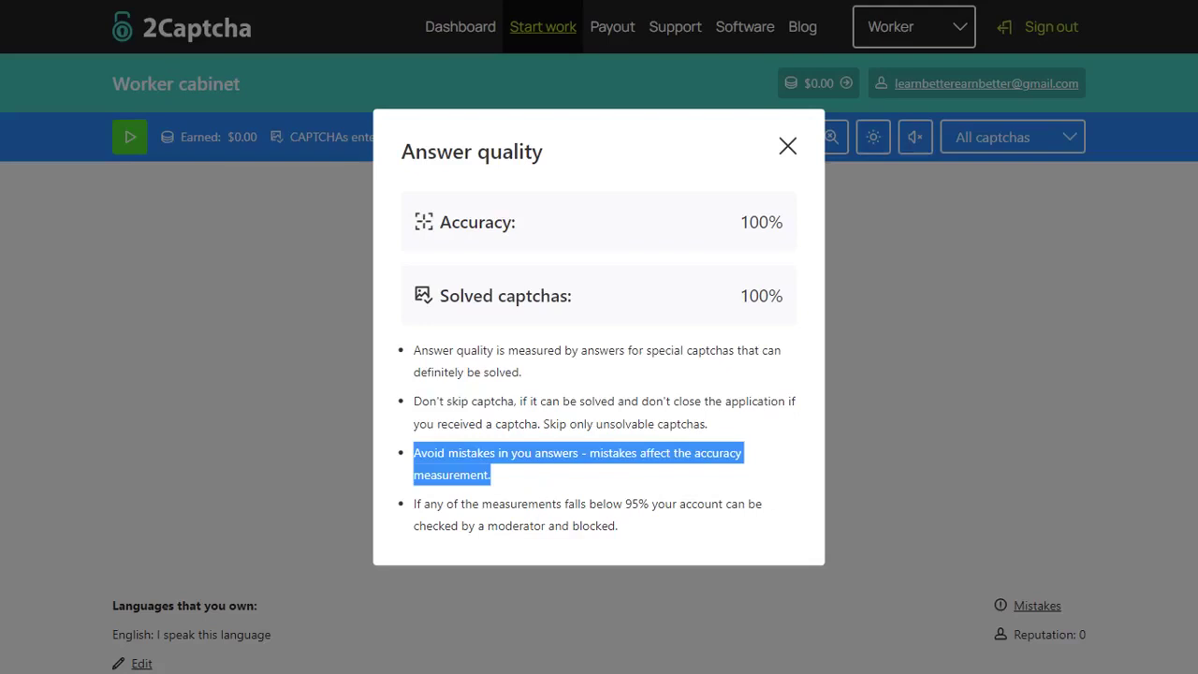
triple_click(530, 505)
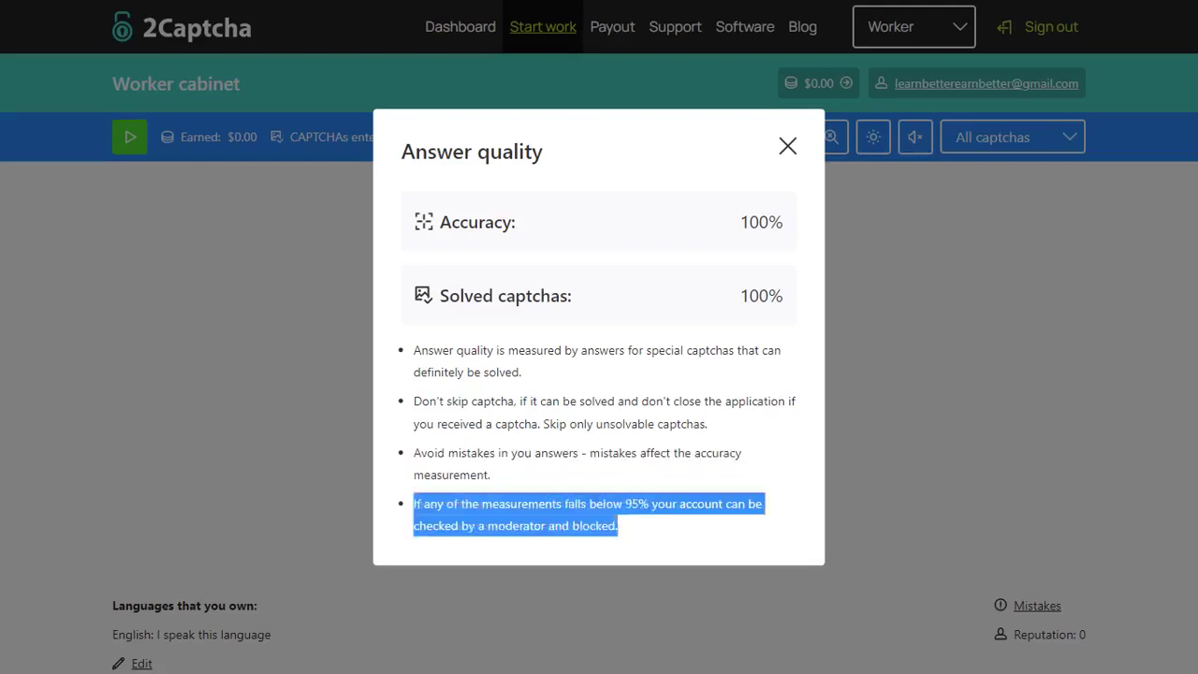
click(787, 150)
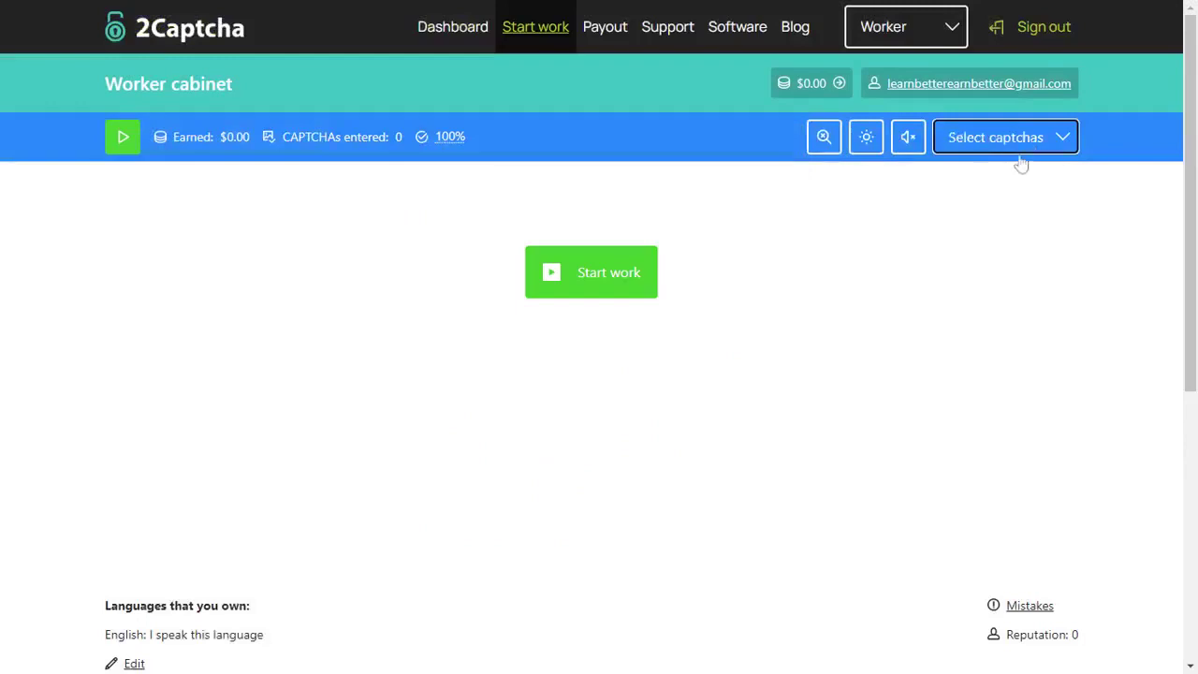
Set the worker cabinet to Simple captchas with sound on and the dark theme off, and change the zoom setting
click(1002, 185)
click(905, 145)
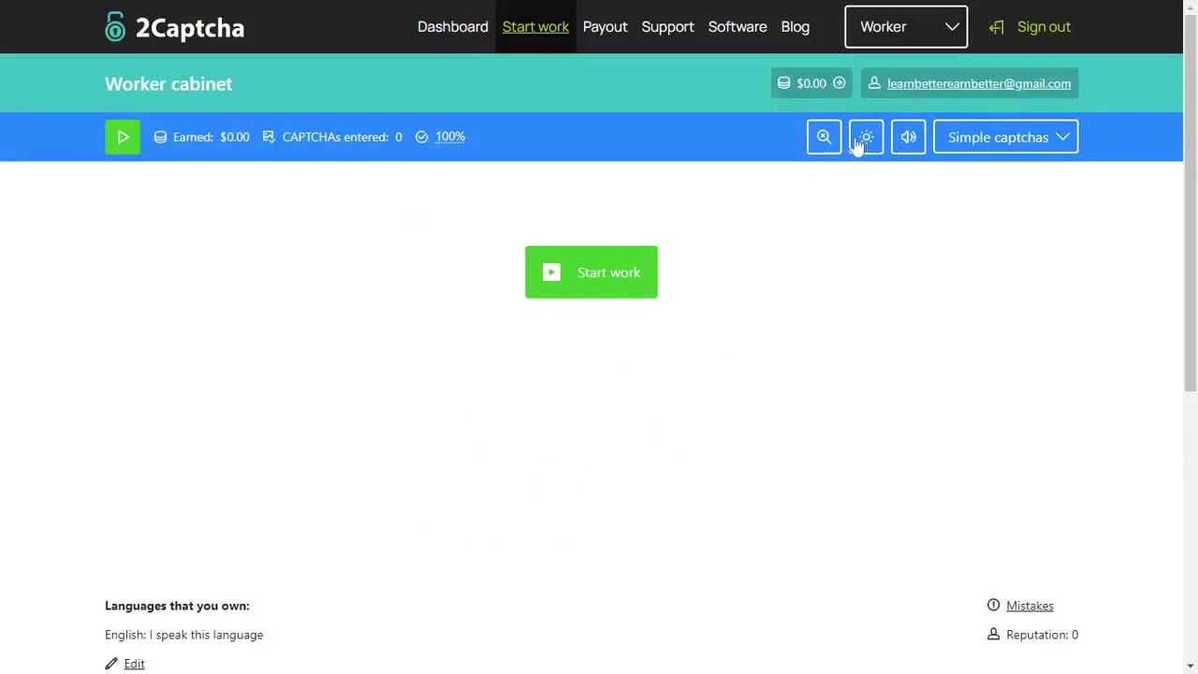
click(856, 144)
click(866, 142)
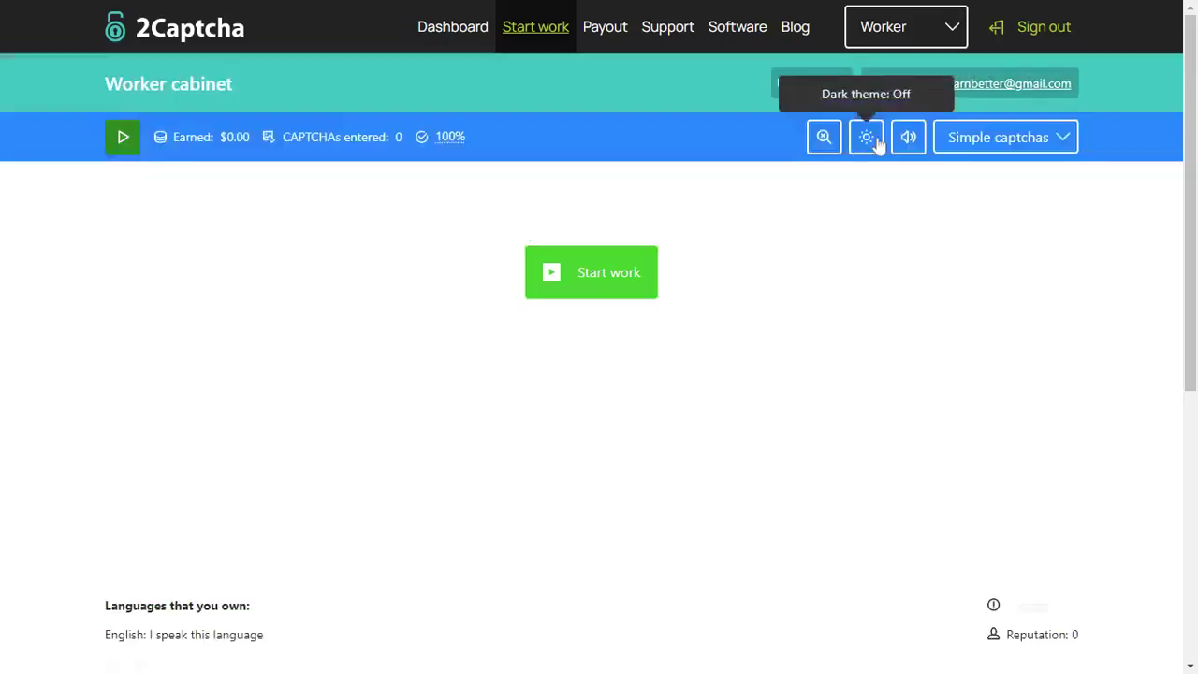
click(819, 155)
click(820, 155)
click(820, 155)
click(820, 155)
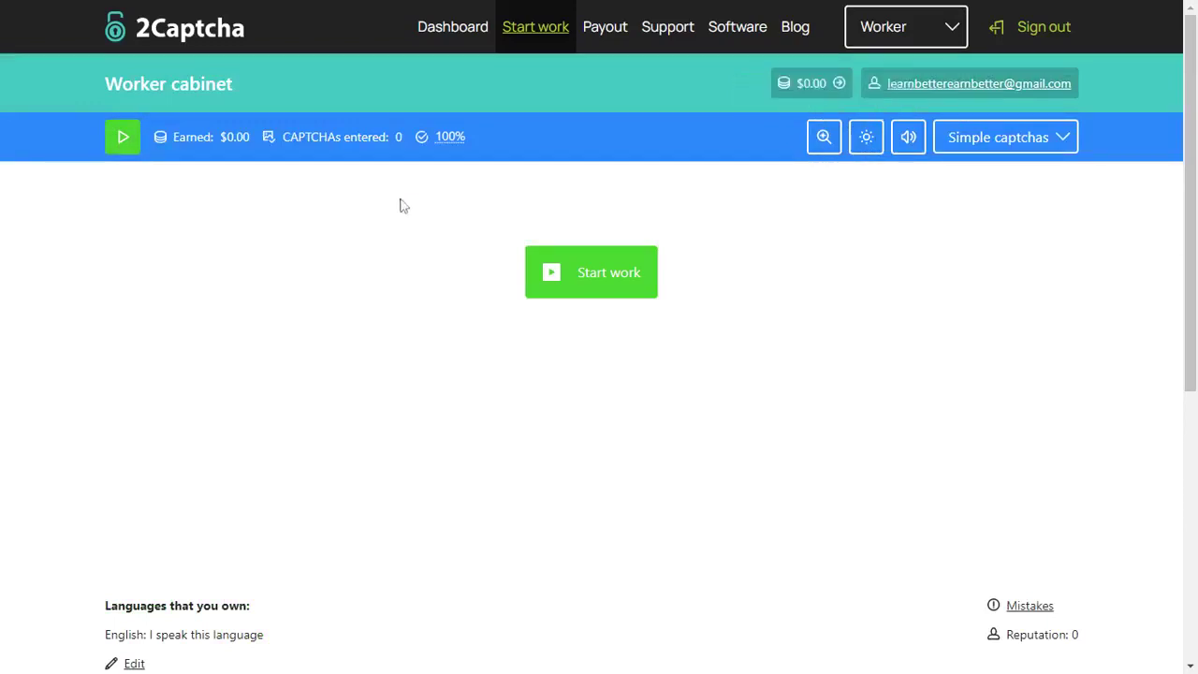
Start work, read the training requirement notice, and continue the training
click(122, 138)
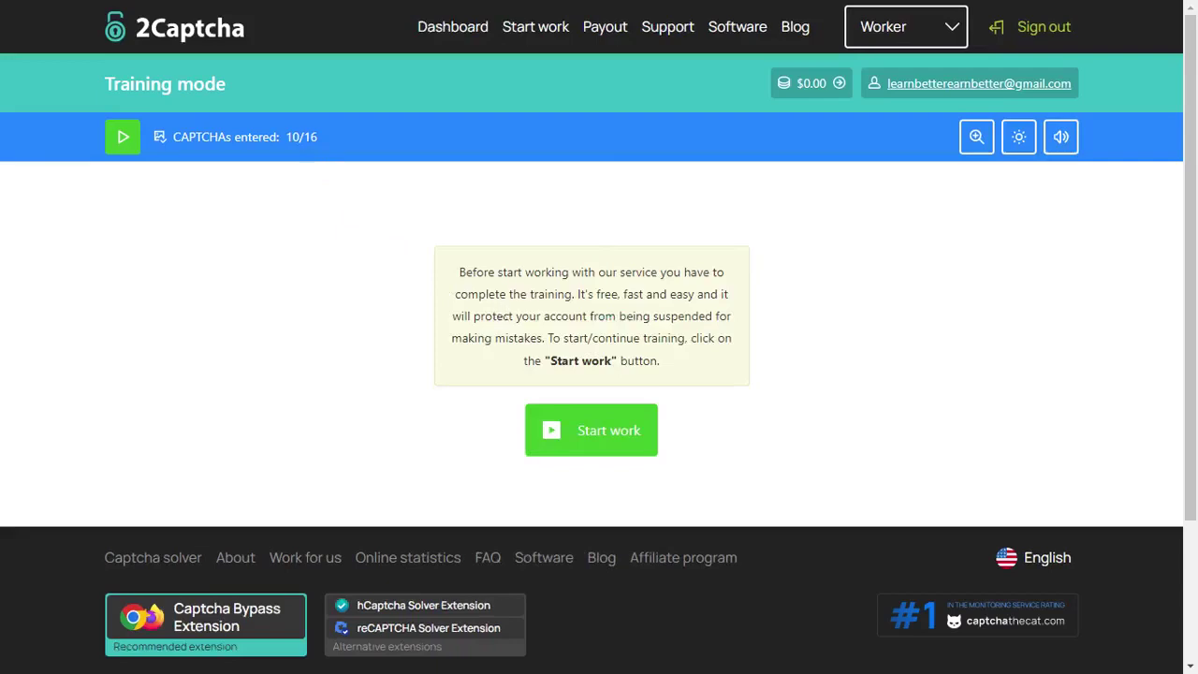
triple_click(458, 272)
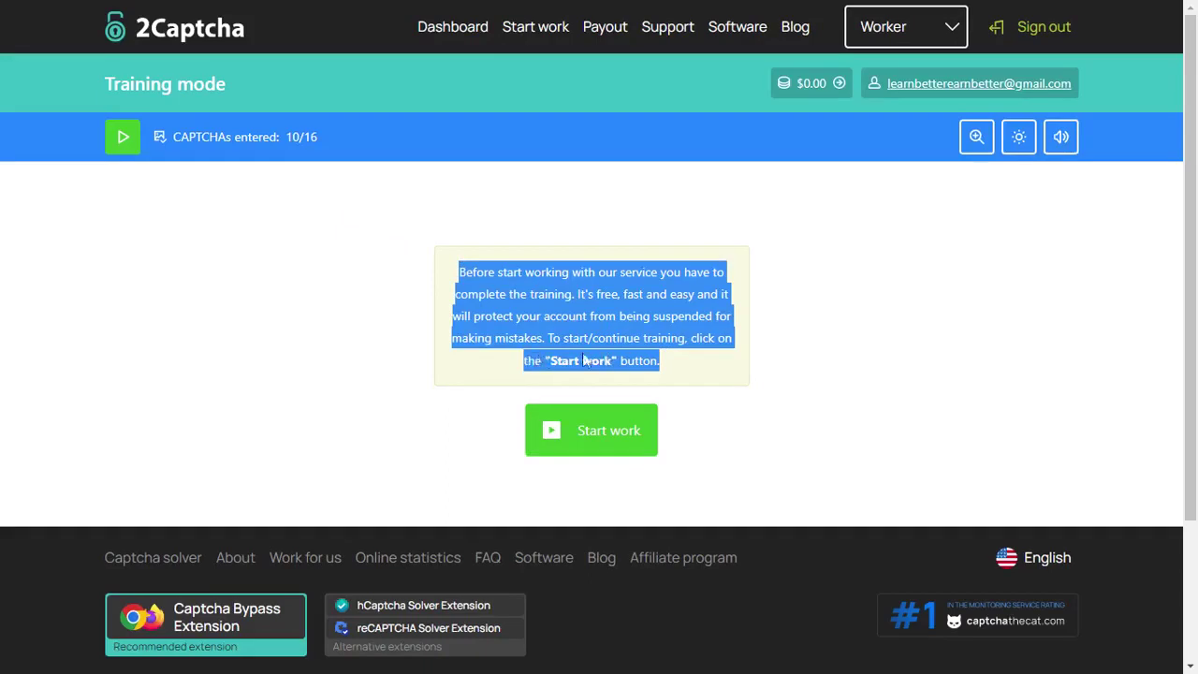
click(615, 422)
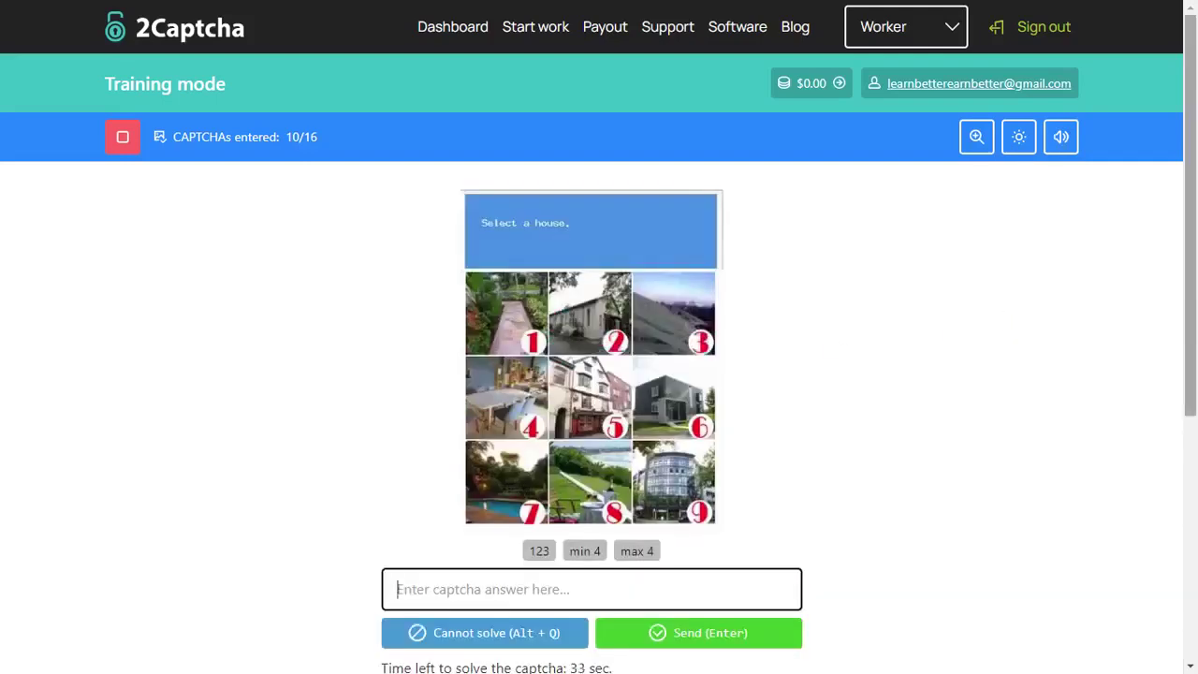
Try to skip the "Select a house" training captcha as unsolvable and review the feedback above the image
scroll(908, 327, down, 1)
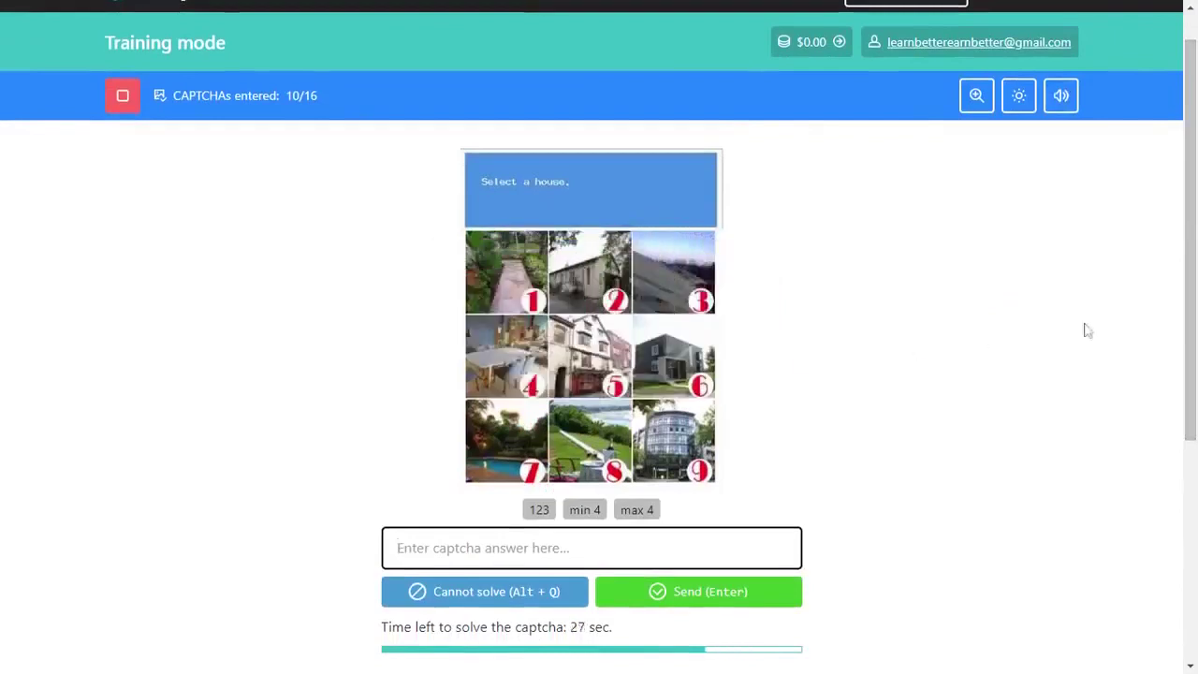
drag(1190, 329, 1190, 378)
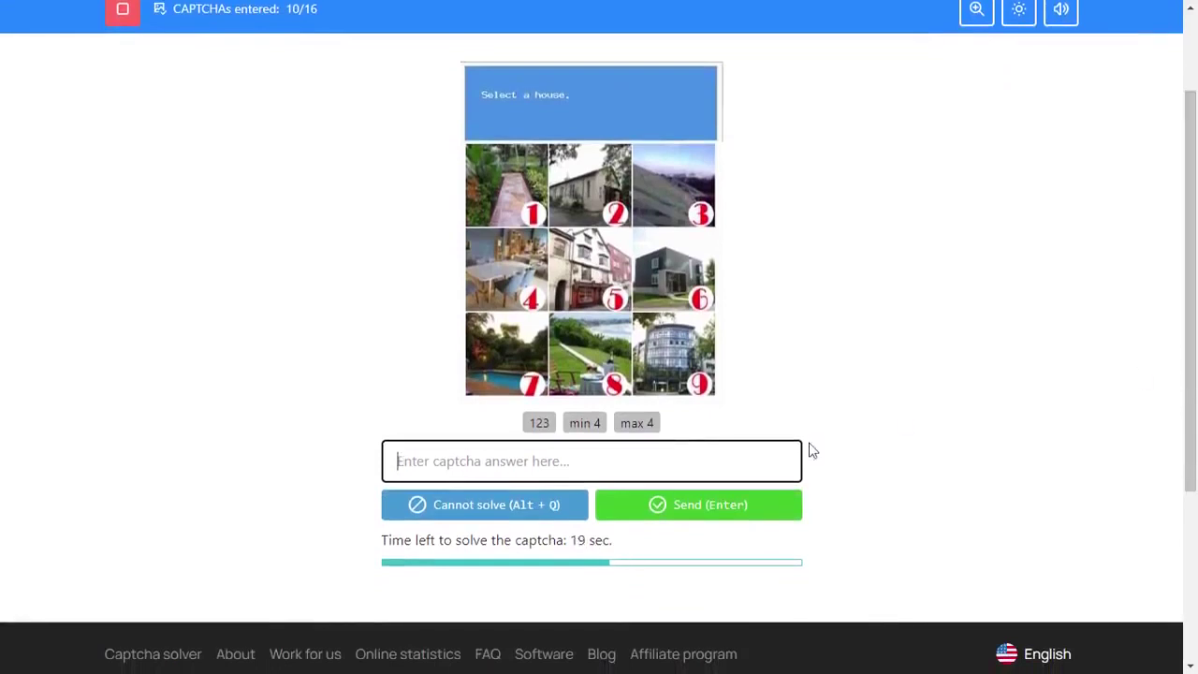
click(533, 511)
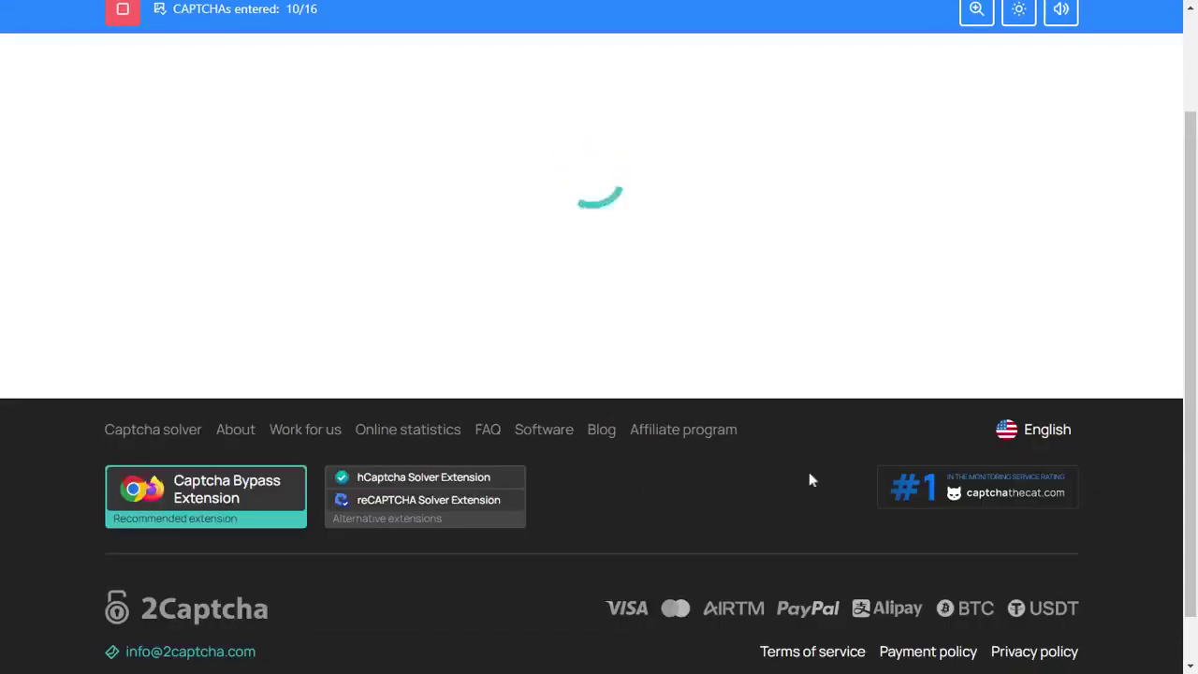
scroll(1016, 339, up, 1)
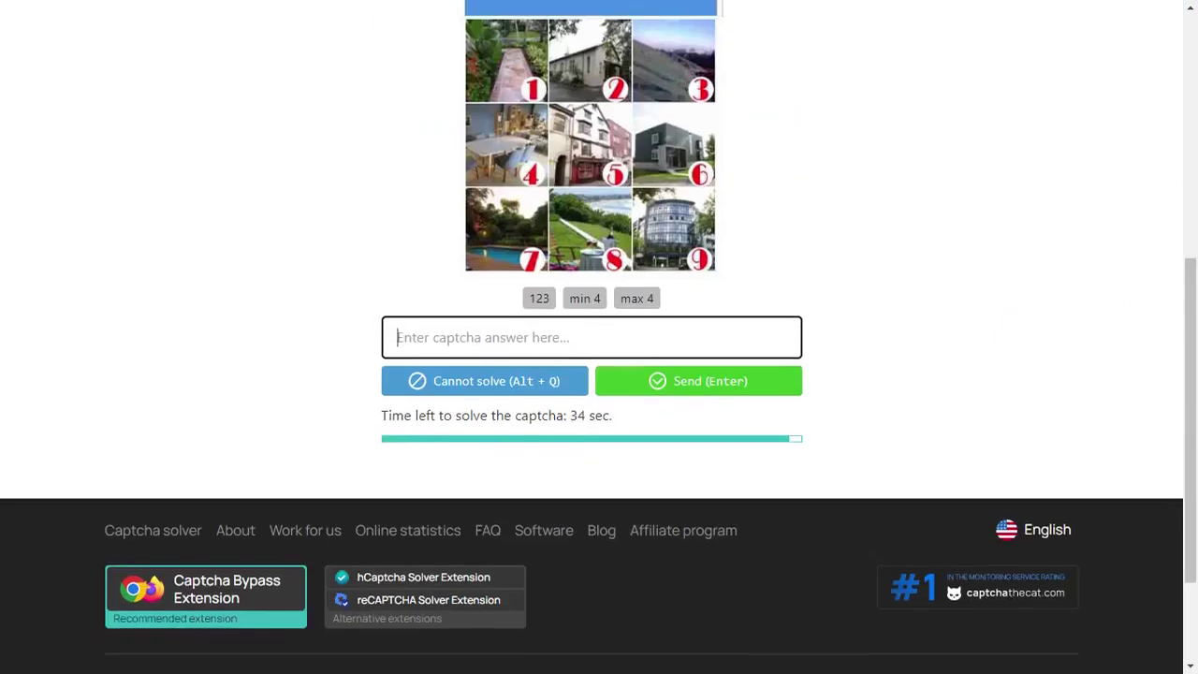
scroll(599, 337, up, 5)
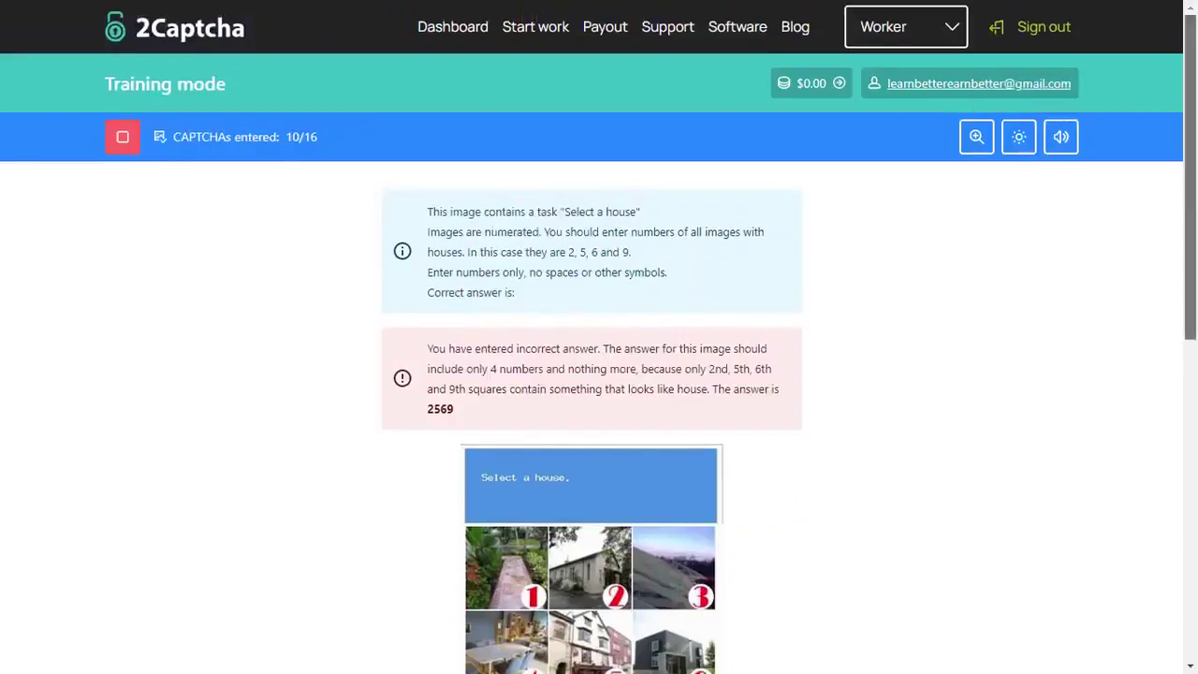
Answer the "Select a house" training captcha with 2569 and submit it
scroll(917, 376, down, 4)
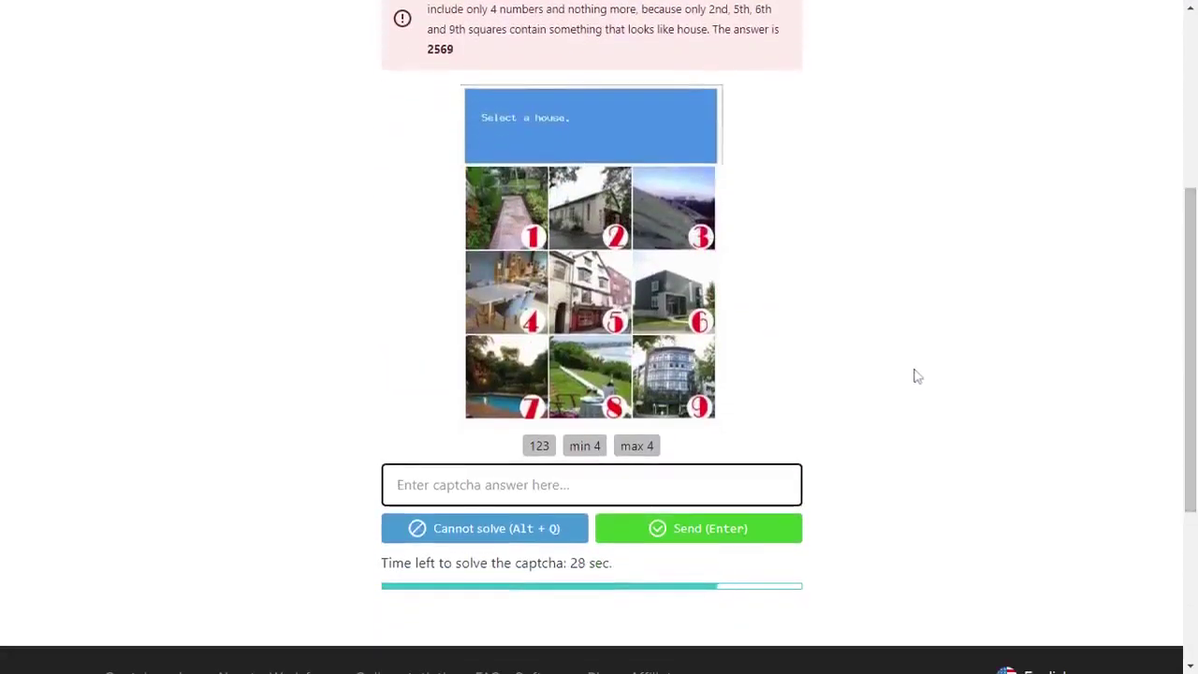
text(256)
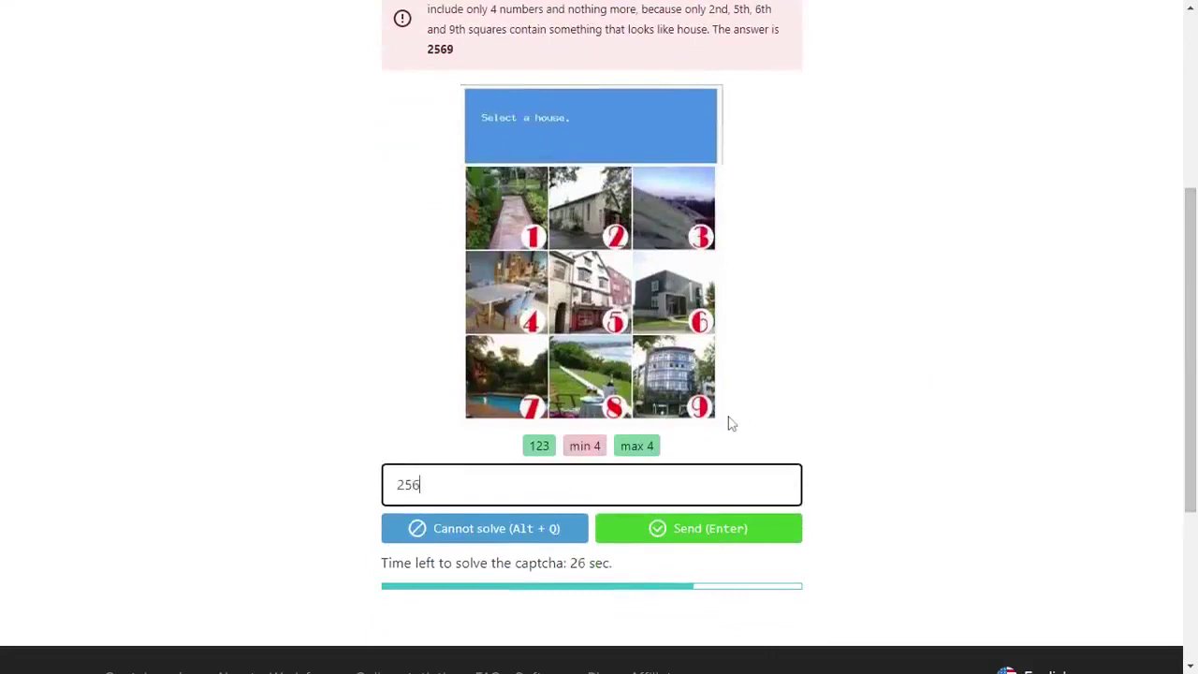
text(9)
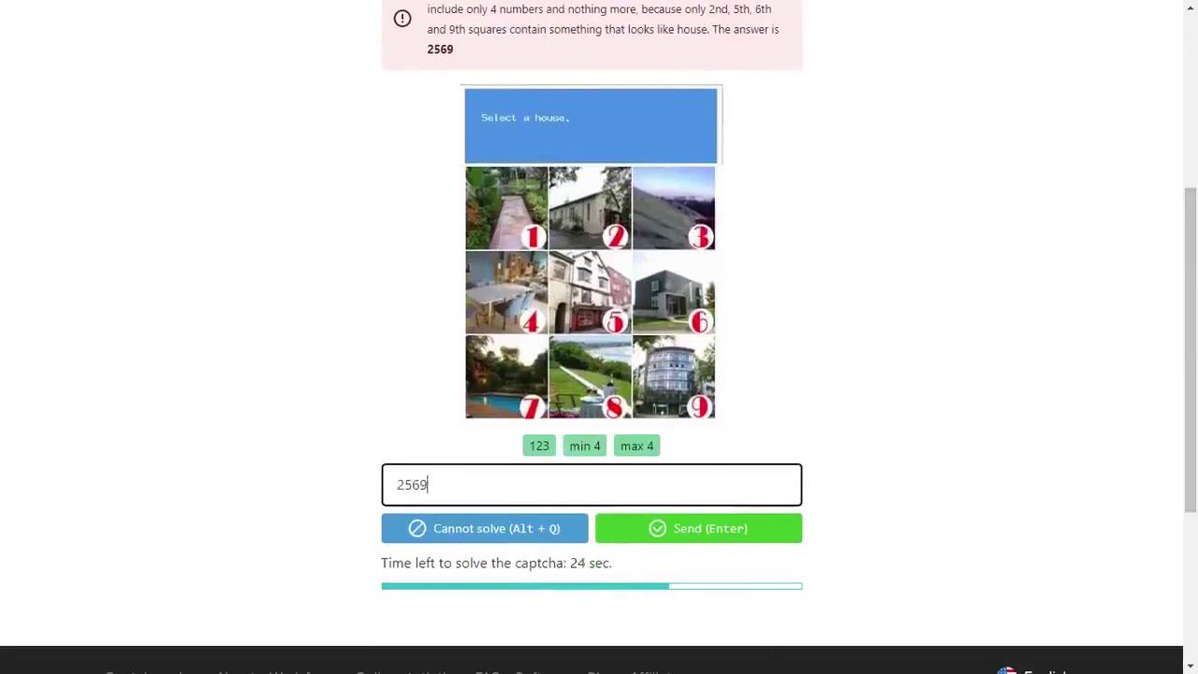
key(Return)
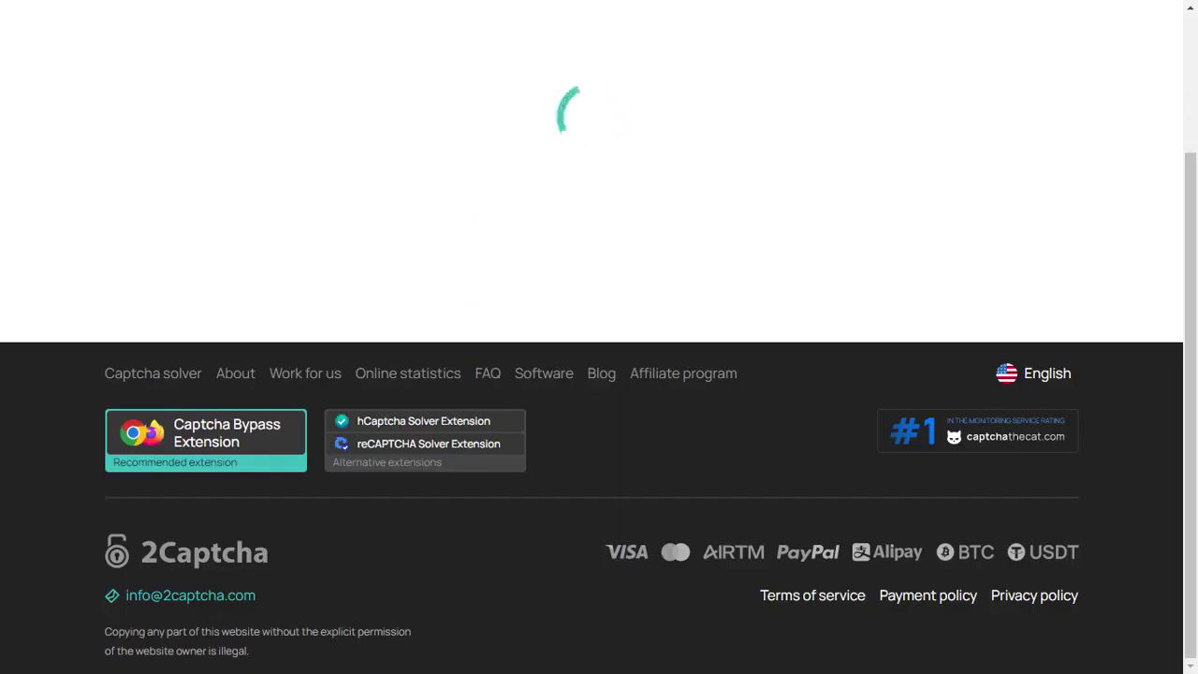
Try to answer the store front training captcha with 3578 and force the submission
scroll(598, 337, up, 2)
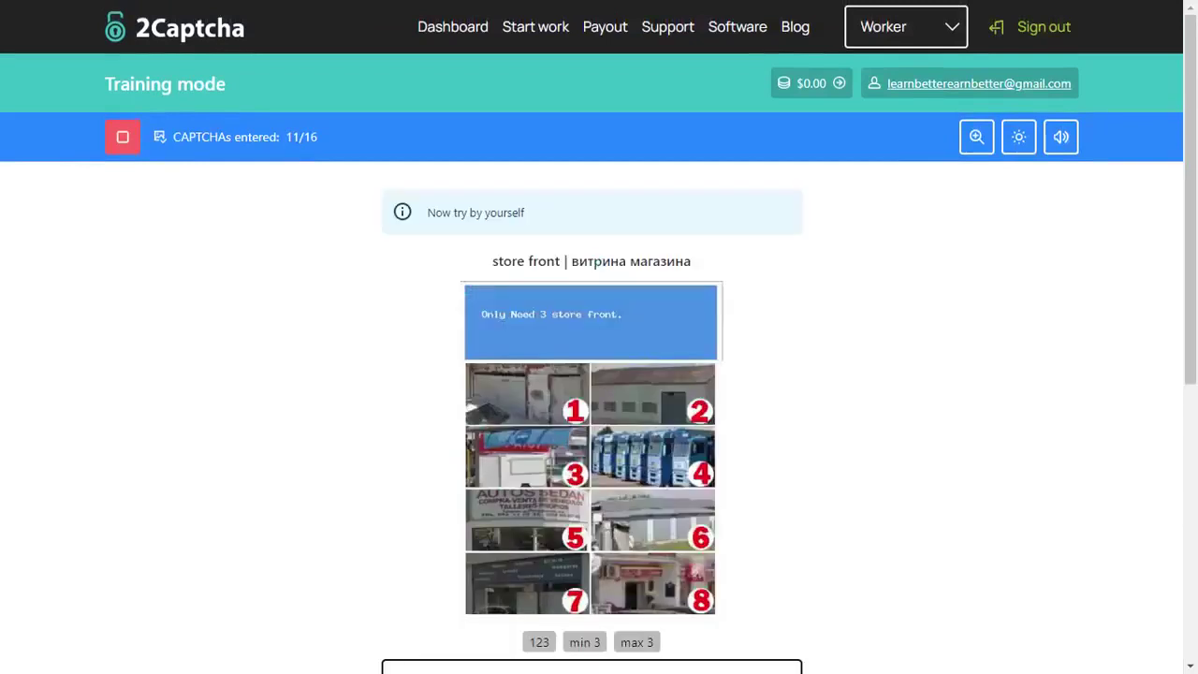
scroll(1023, 332, down, 1)
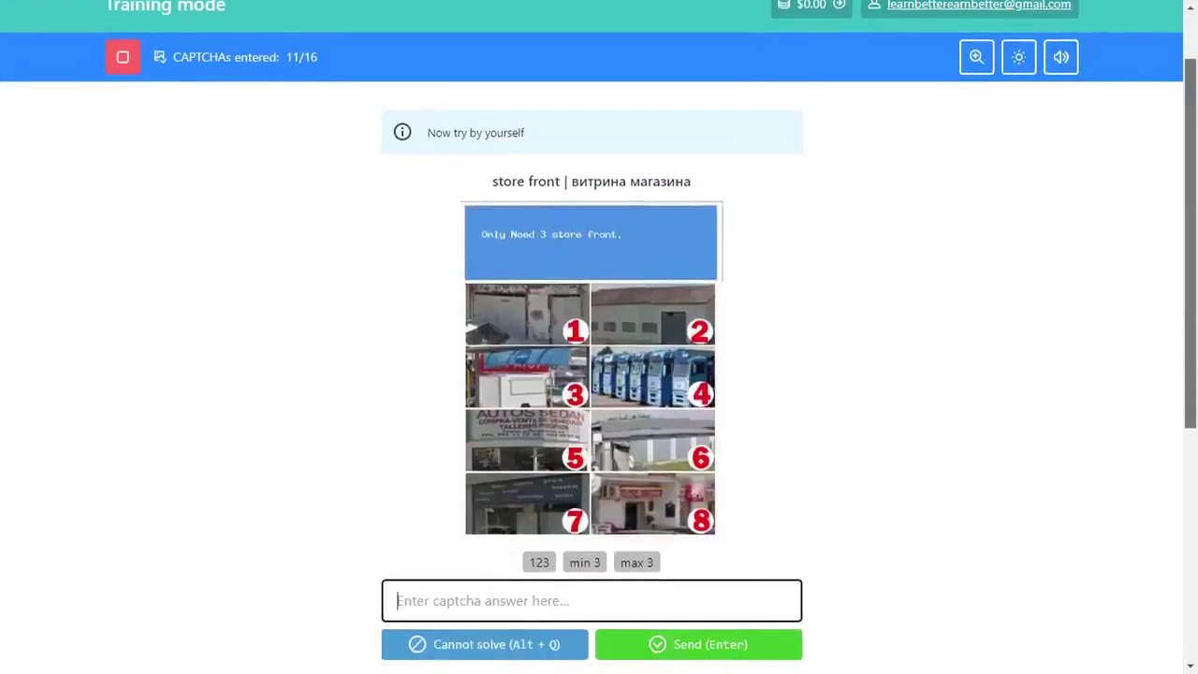
scroll(1022, 426, down, 1)
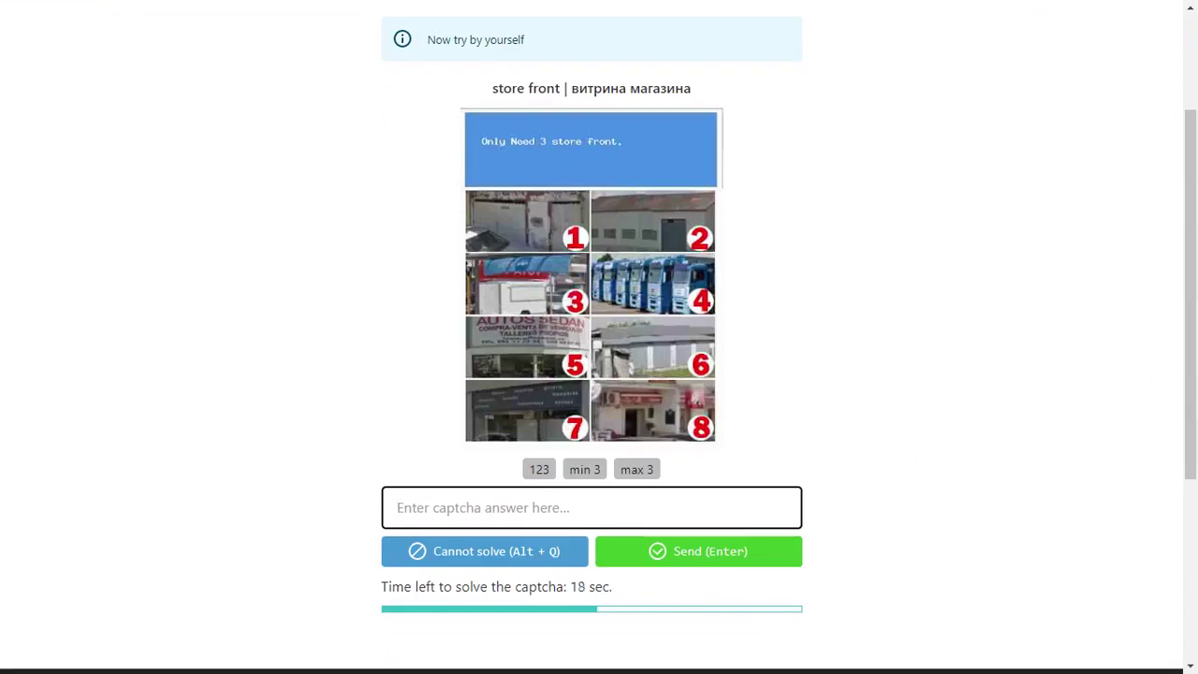
text(3578)
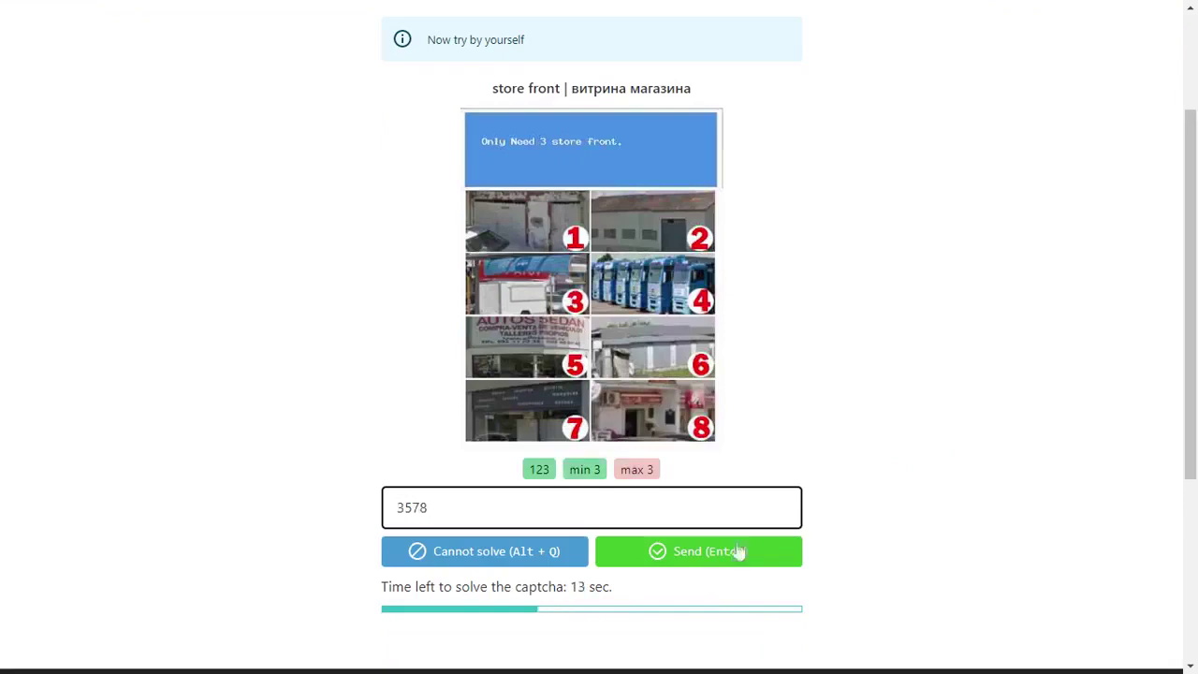
click(743, 560)
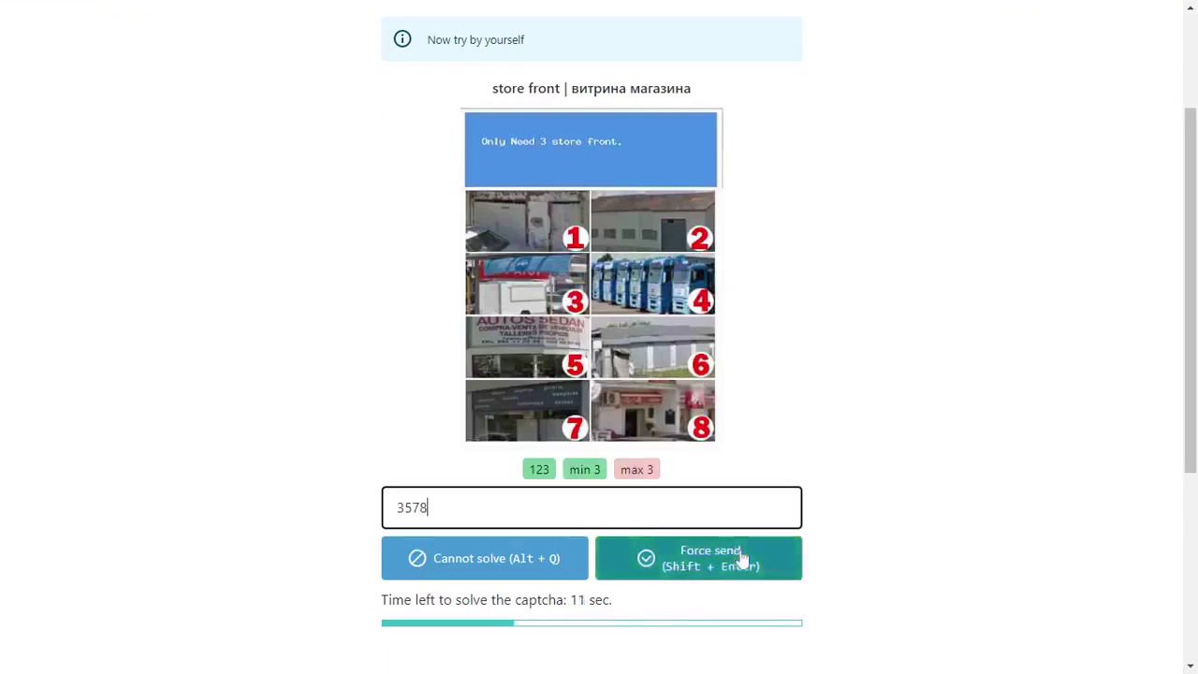
click(738, 561)
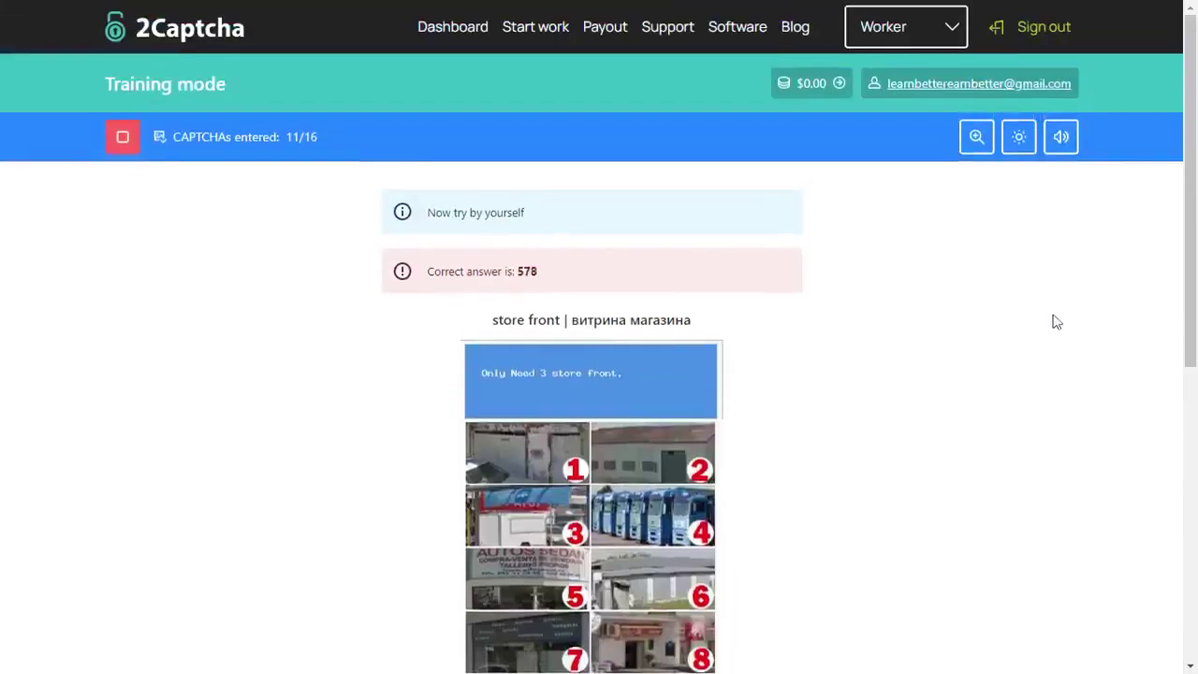
Answer the store front training captcha with 578 and submit it
drag(1192, 264, 1193, 421)
text(178)
key(Return)
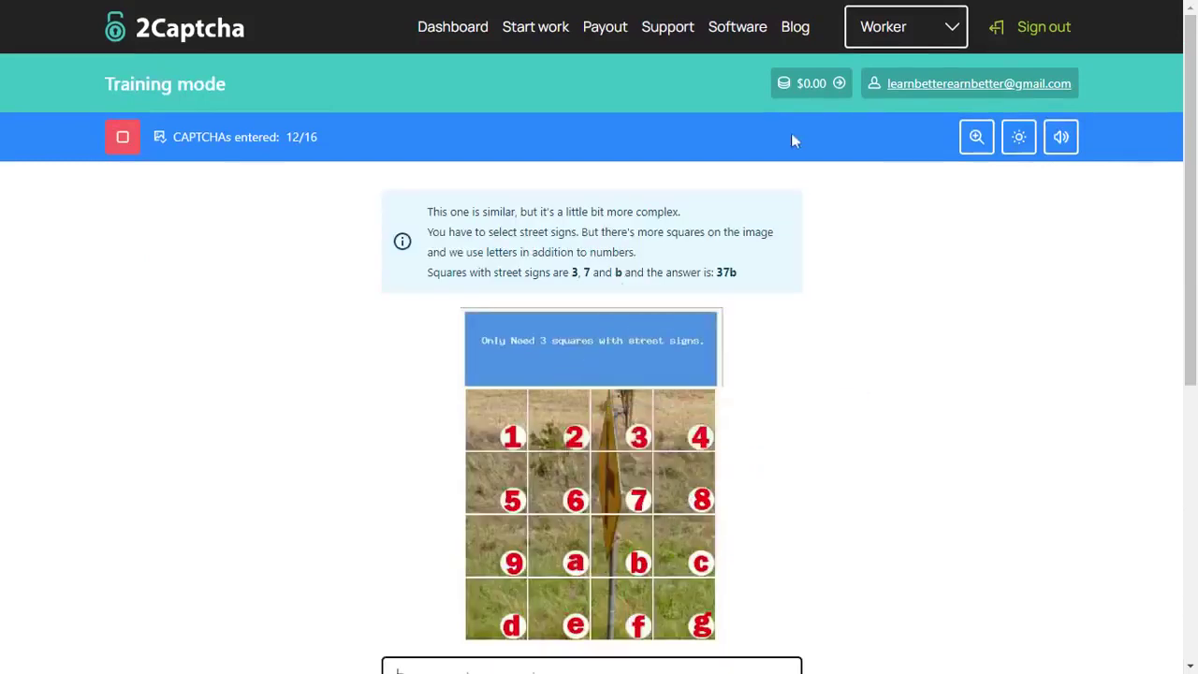
Leave the street signs training captcha and open the Affiliate program page
scroll(850, 161, down, 1)
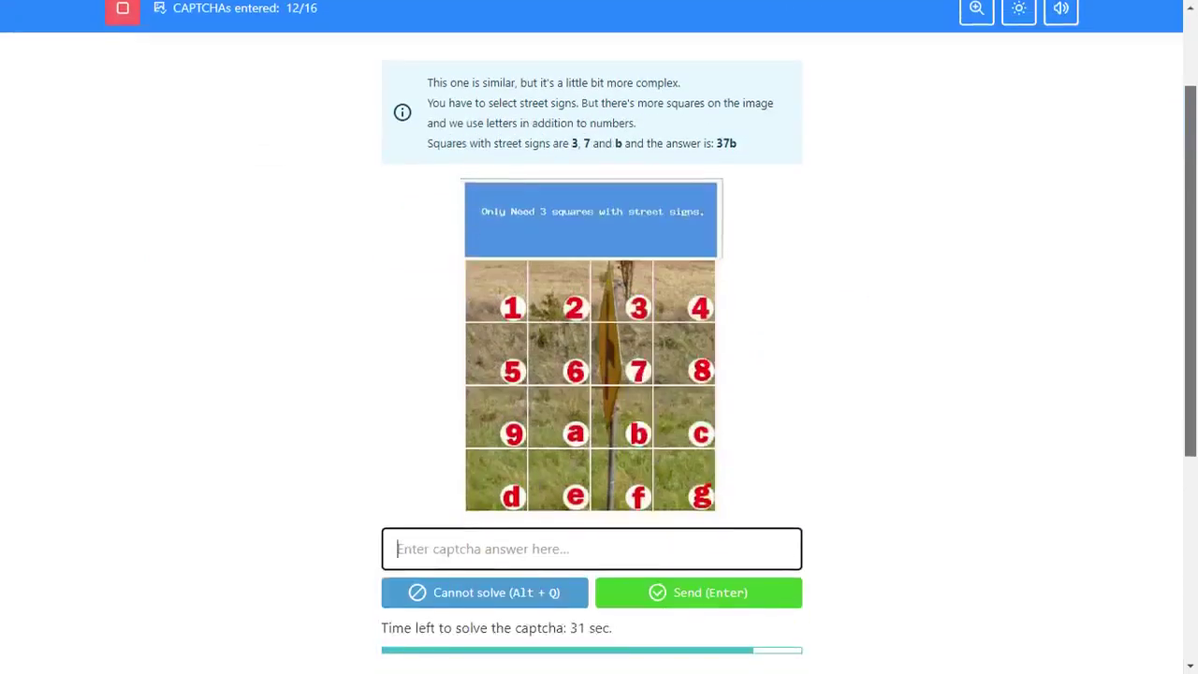
scroll(1080, 139, down, 1)
scroll(1080, 138, up, 3)
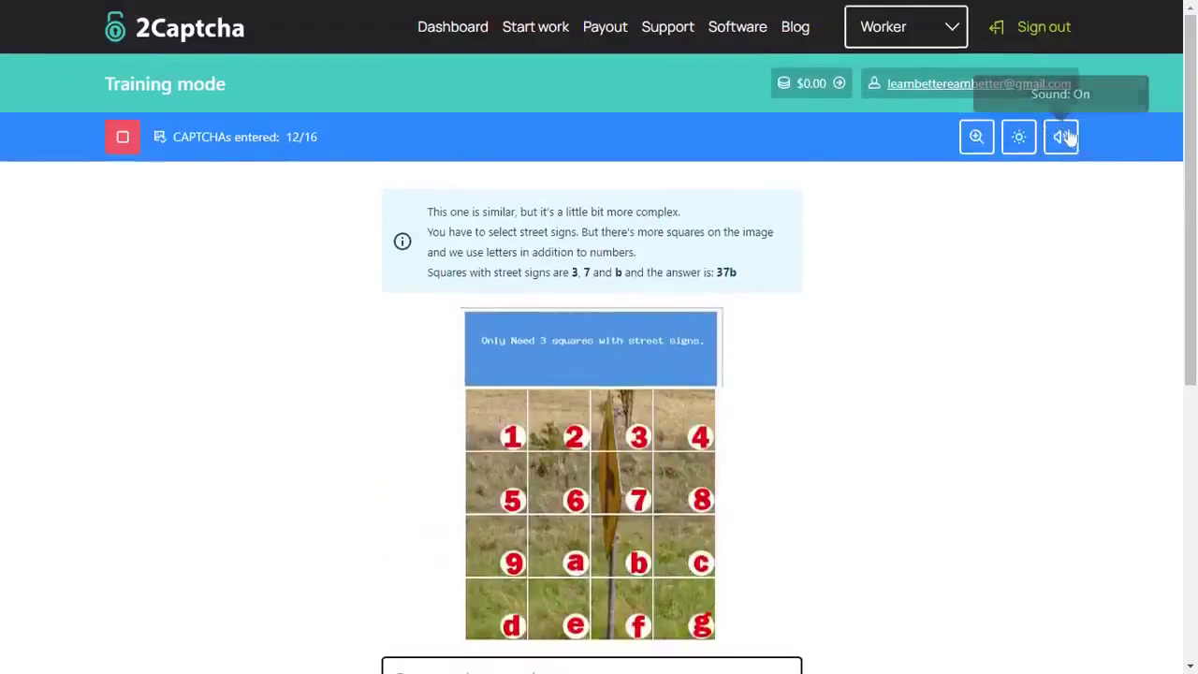
scroll(1081, 138, down, 3)
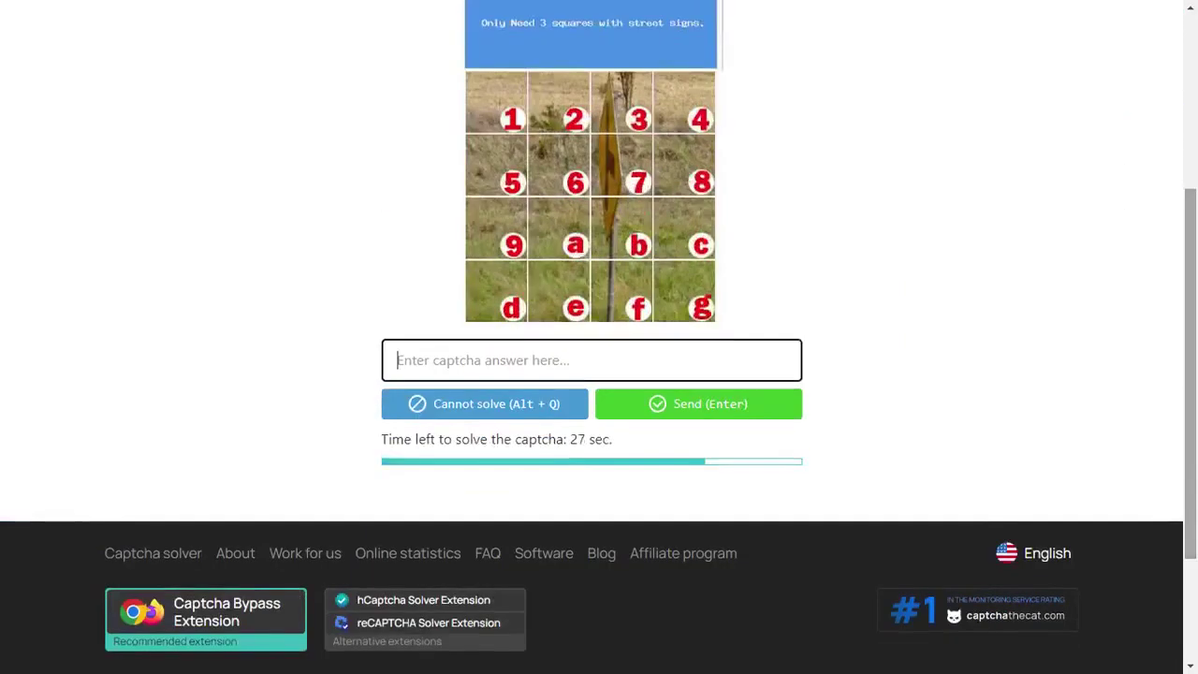
scroll(924, 447, down, 1)
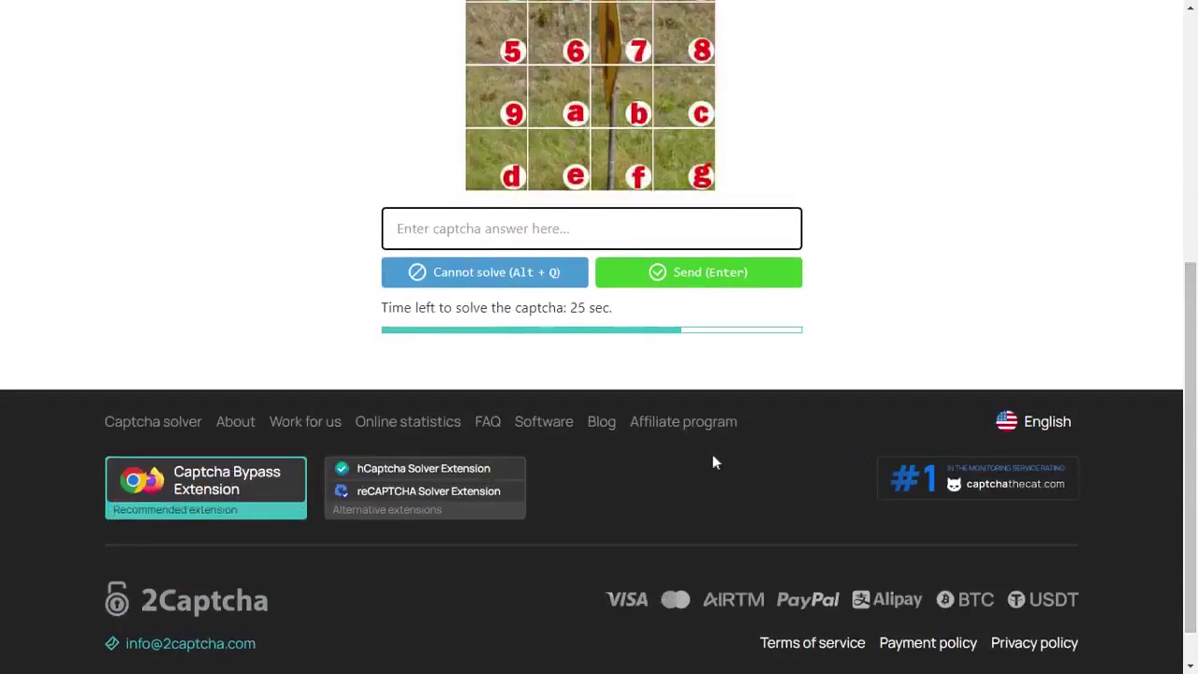
click(688, 428)
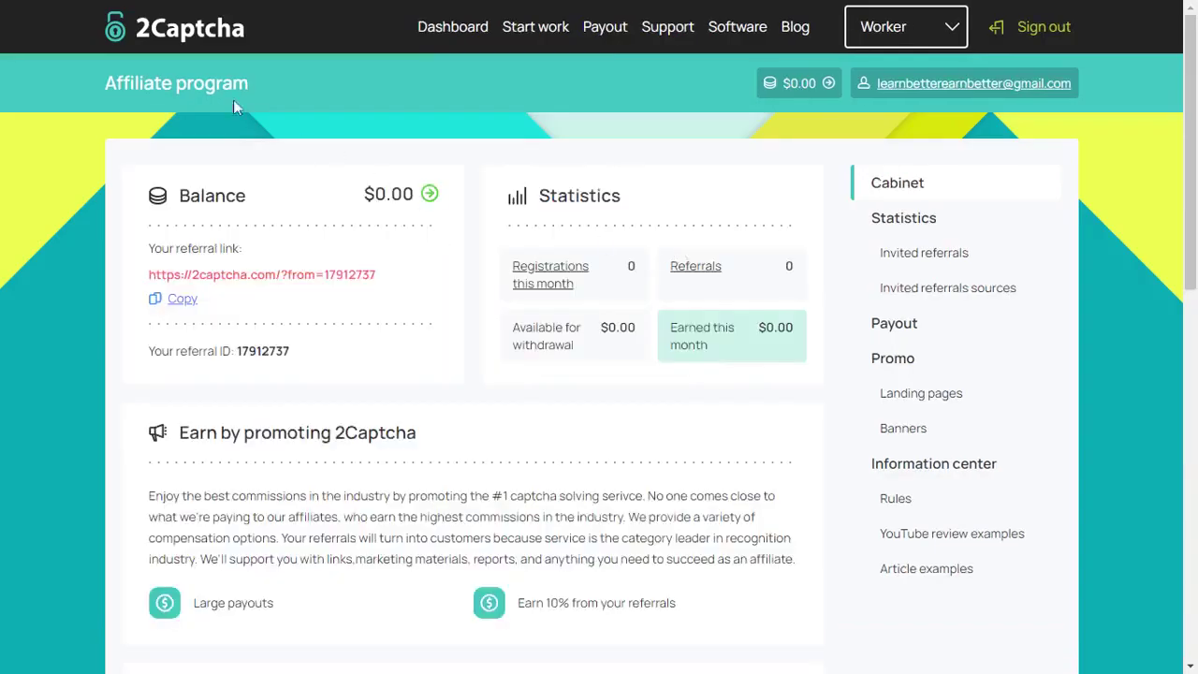
Read the "Earn by promoting 2Captcha" section about affiliate commissions, compensation options and promotional support
scroll(1123, 179, down, 1)
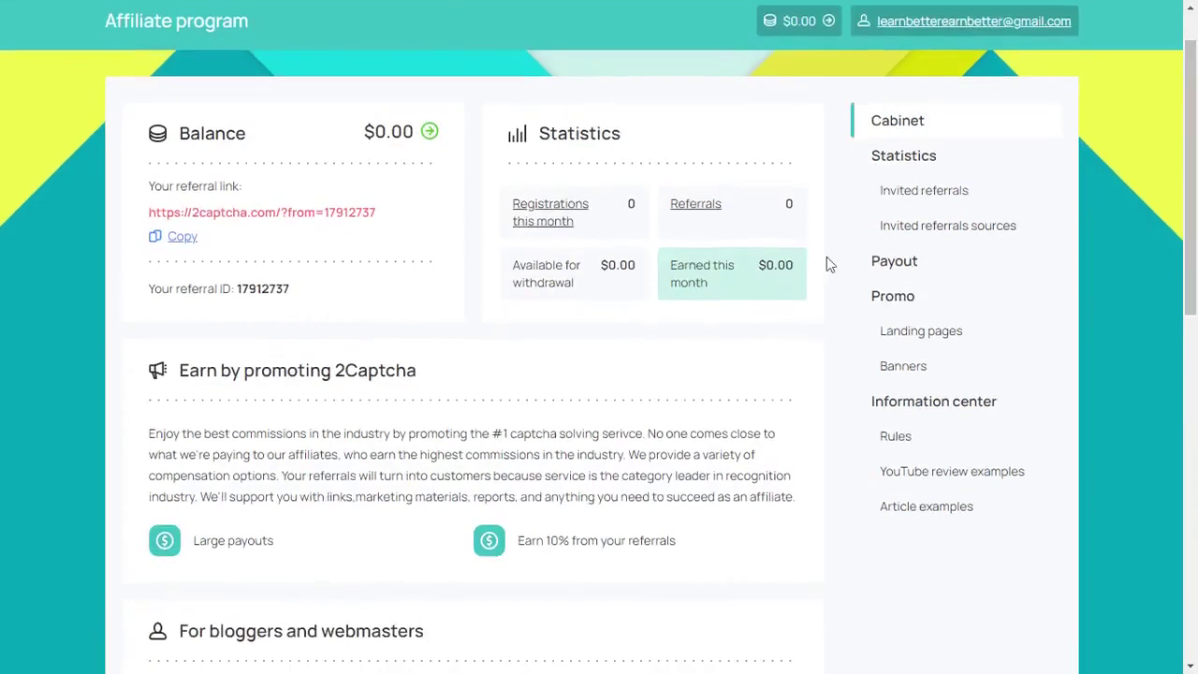
scroll(827, 263, down, 1)
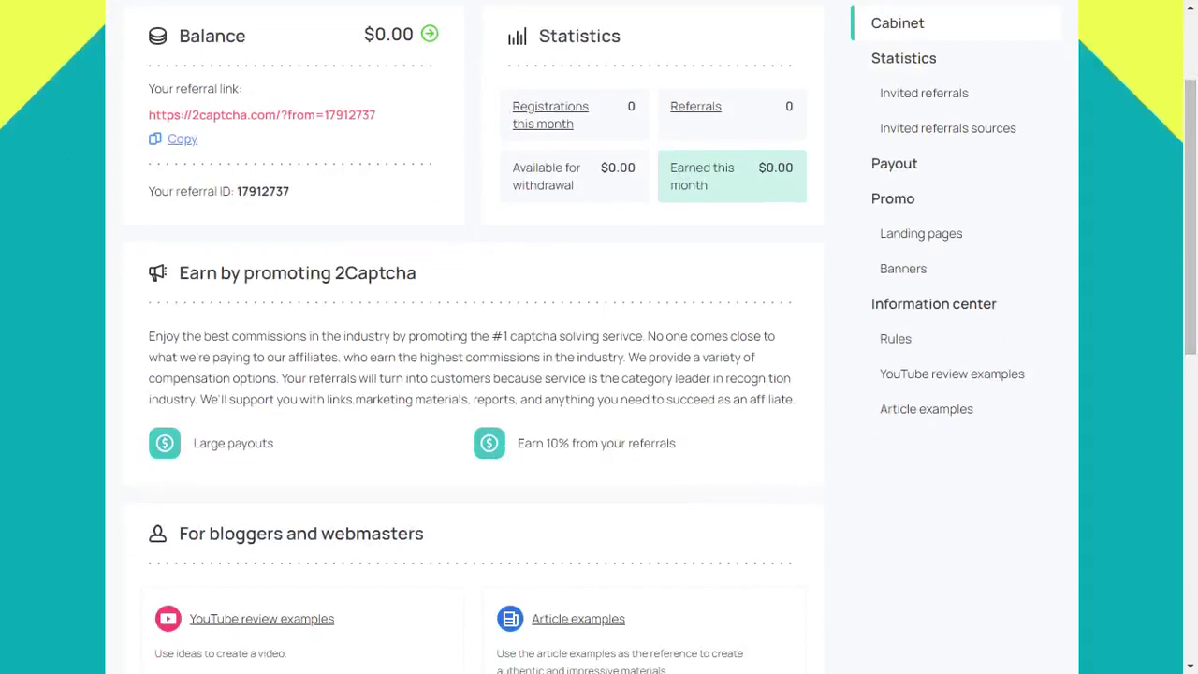
triple_click(297, 272)
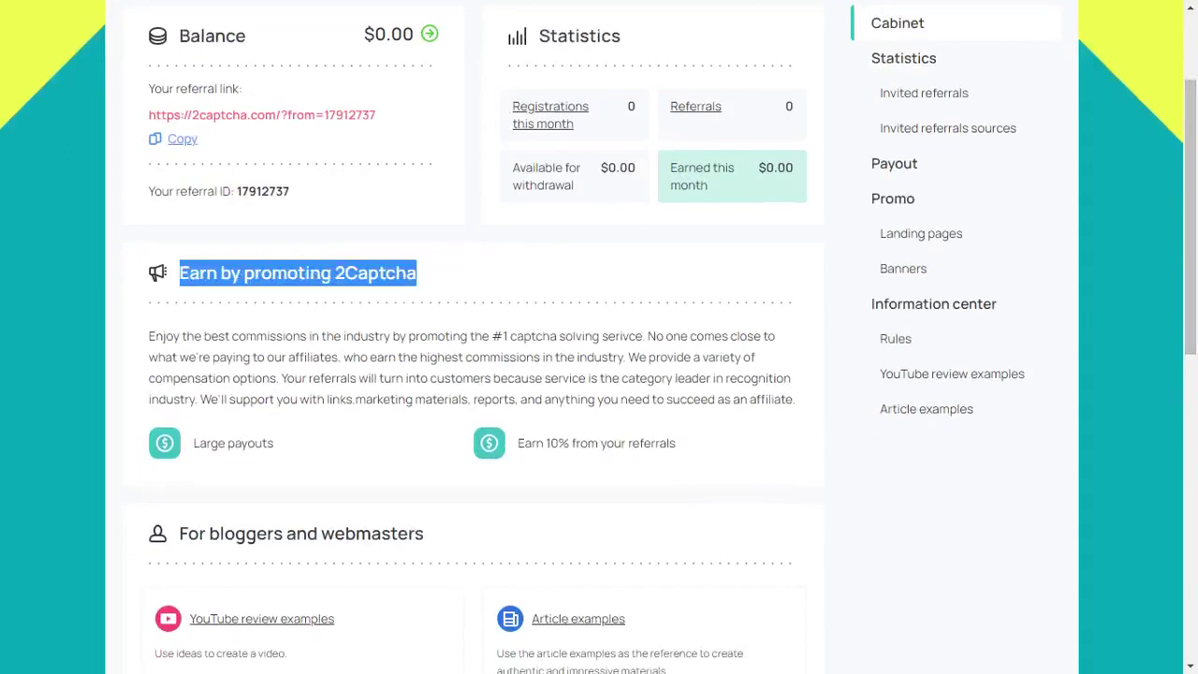
click(135, 342)
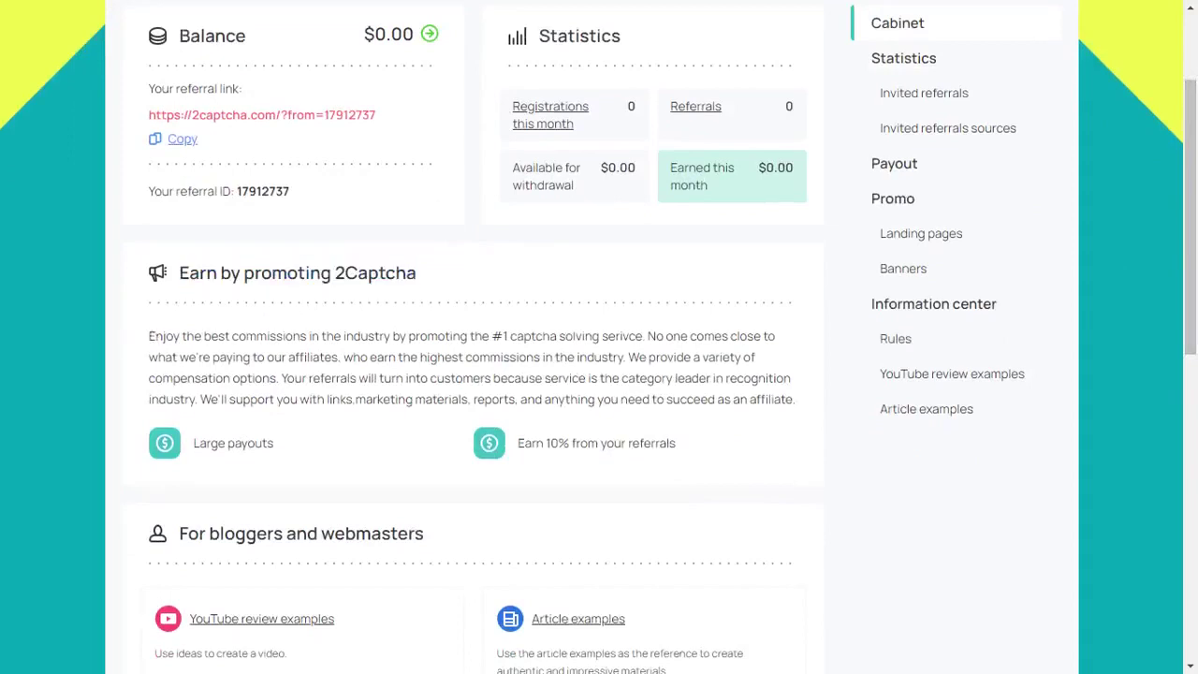
drag(140, 339, 764, 365)
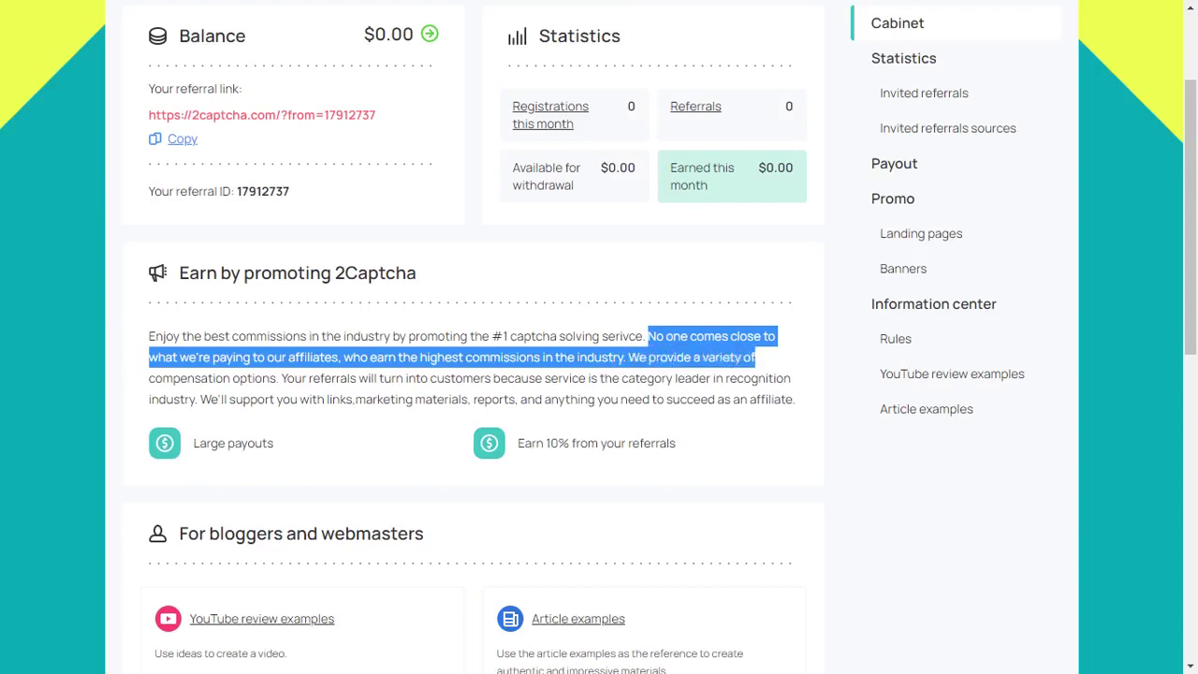
drag(149, 378, 681, 377)
click(759, 375)
drag(760, 375, 741, 399)
Examine the affiliate resources for bloggers and webmasters and the app integration offer for developers
scroll(901, 269, down, 2)
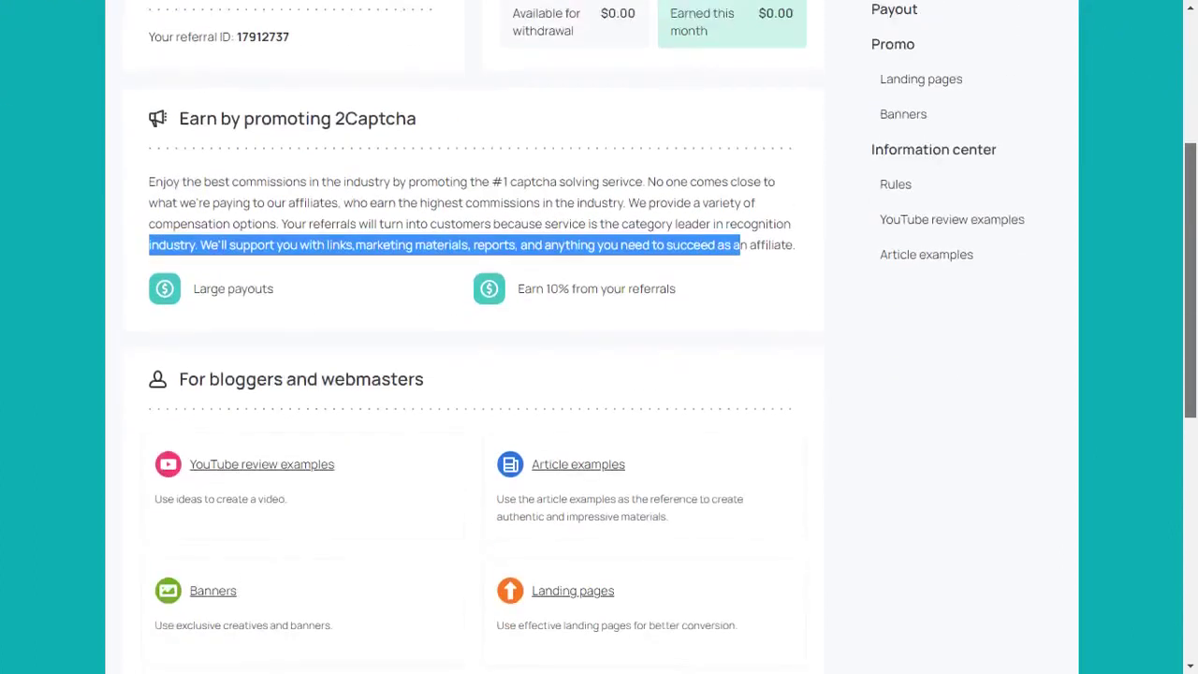
scroll(522, 307, down, 1)
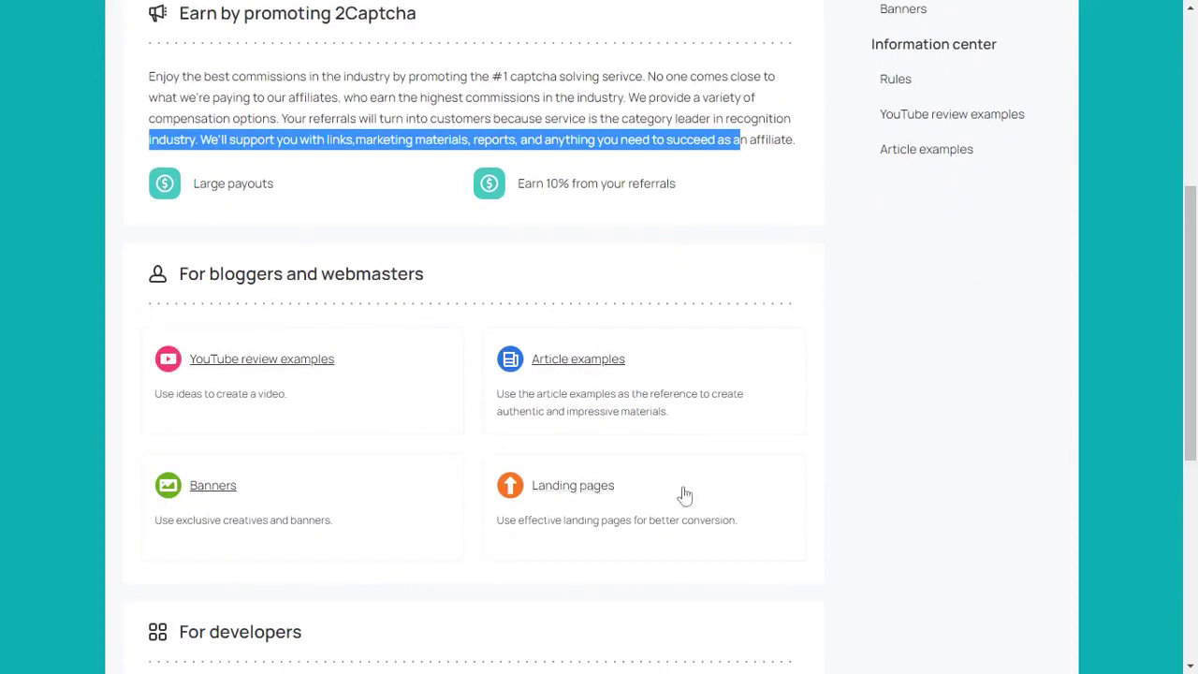
drag(1189, 327, 1189, 444)
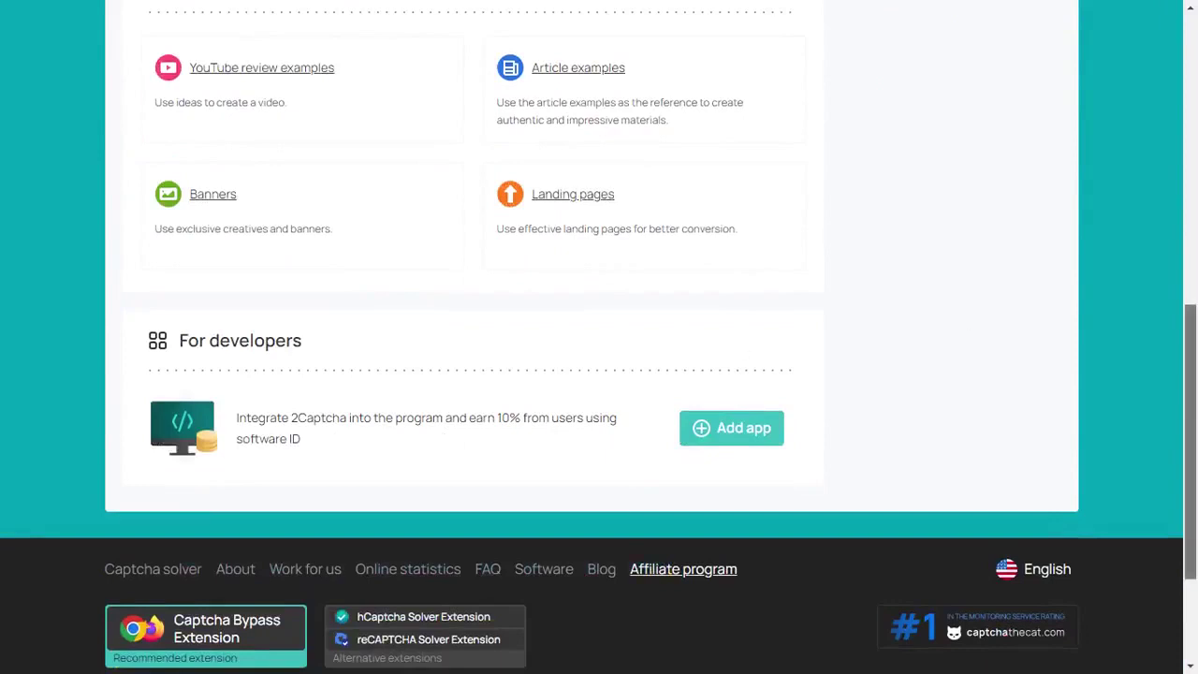
drag(1189, 400, 1195, 366)
drag(1190, 440, 1189, 177)
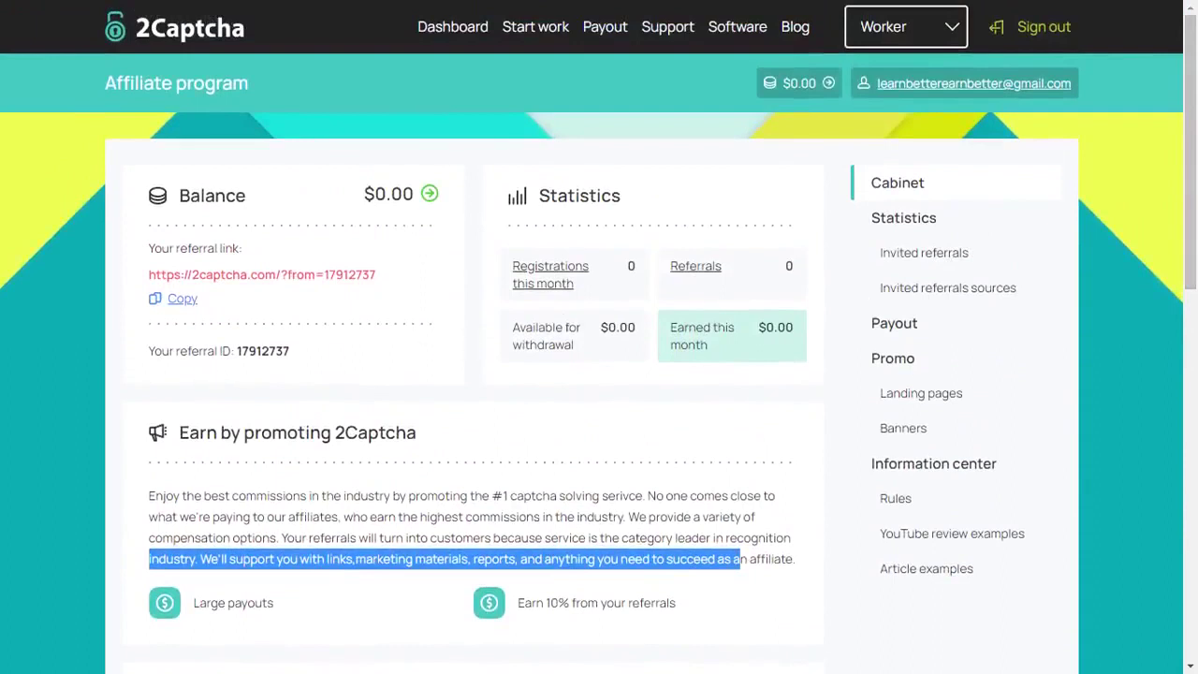
Locate the account's referral ID and copy the referral link from the affiliate balance section
double_click(263, 351)
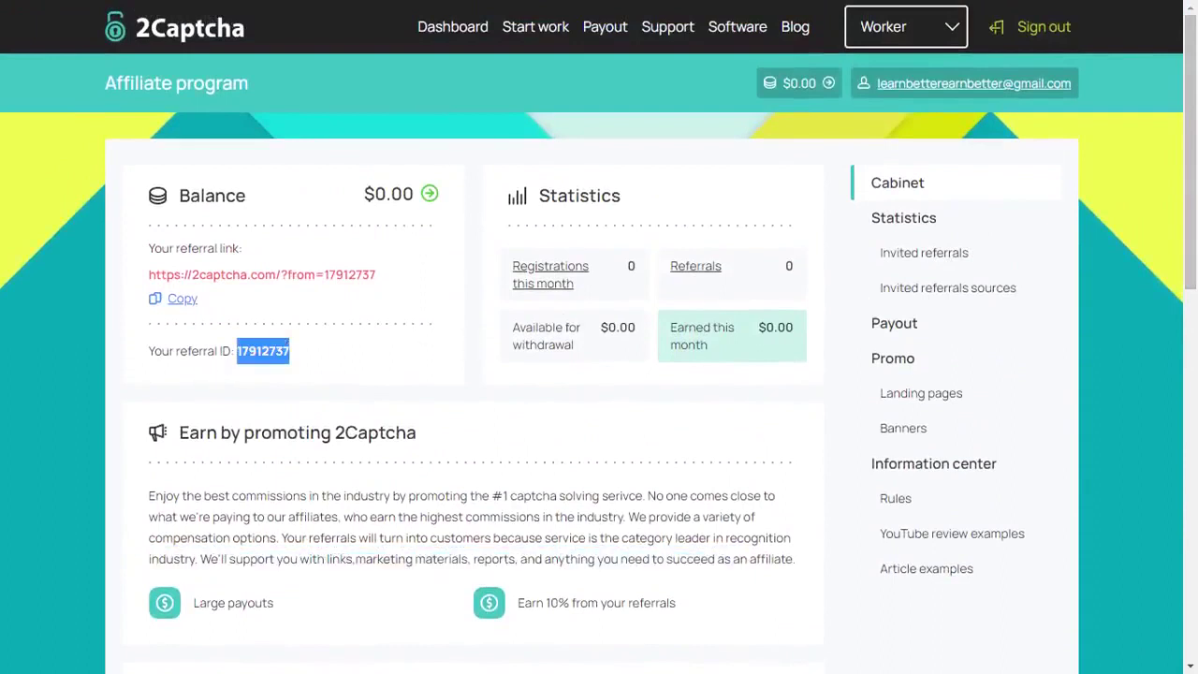
triple_click(220, 275)
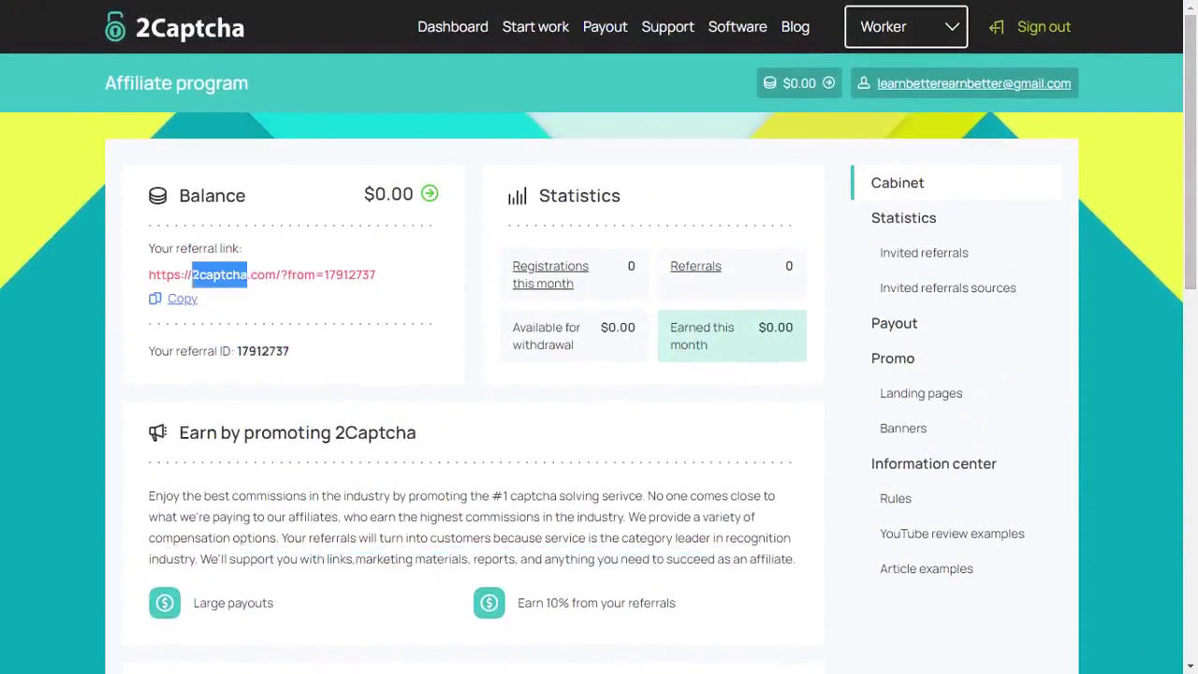
click(183, 299)
click(277, 263)
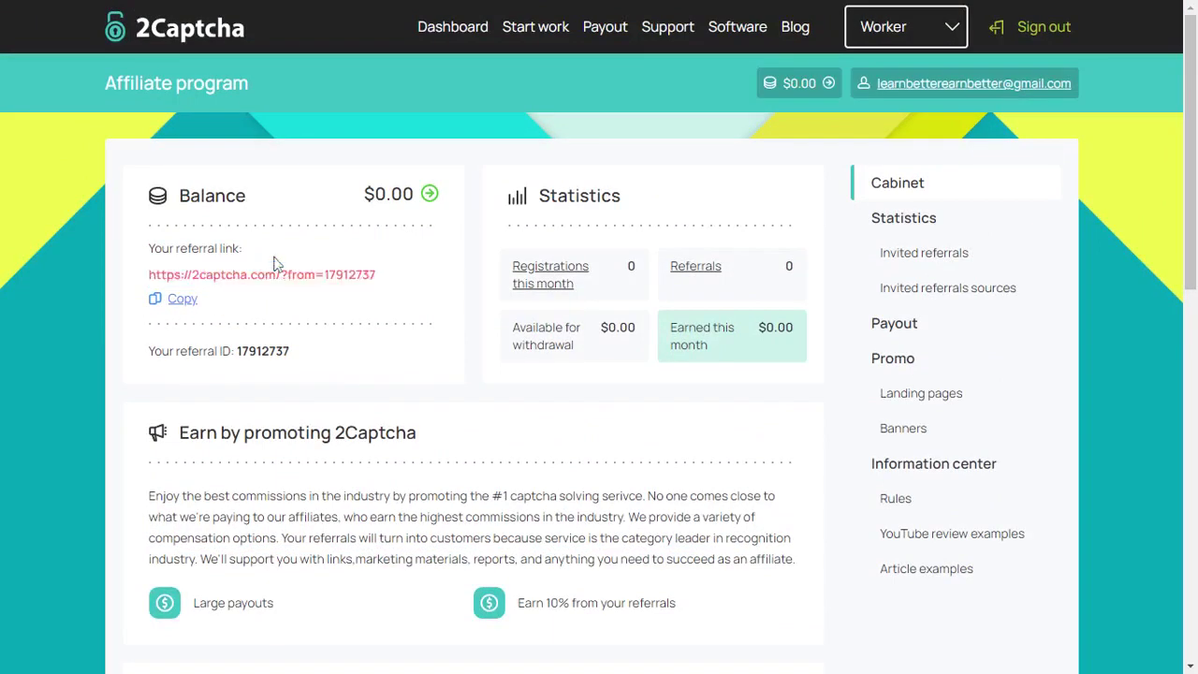
click(192, 299)
Open the withdrawal request page and review the payout notices and the payout request details
click(431, 195)
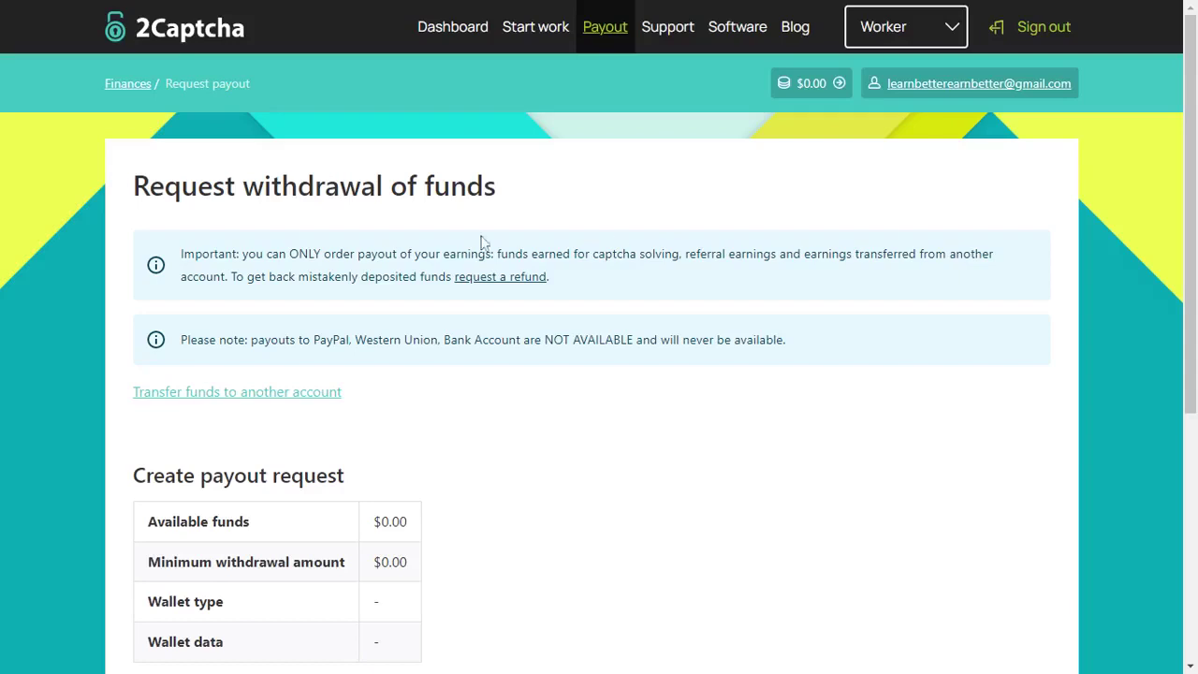
drag(242, 254, 975, 254)
drag(245, 276, 520, 276)
drag(225, 340, 710, 339)
scroll(709, 340, down, 3)
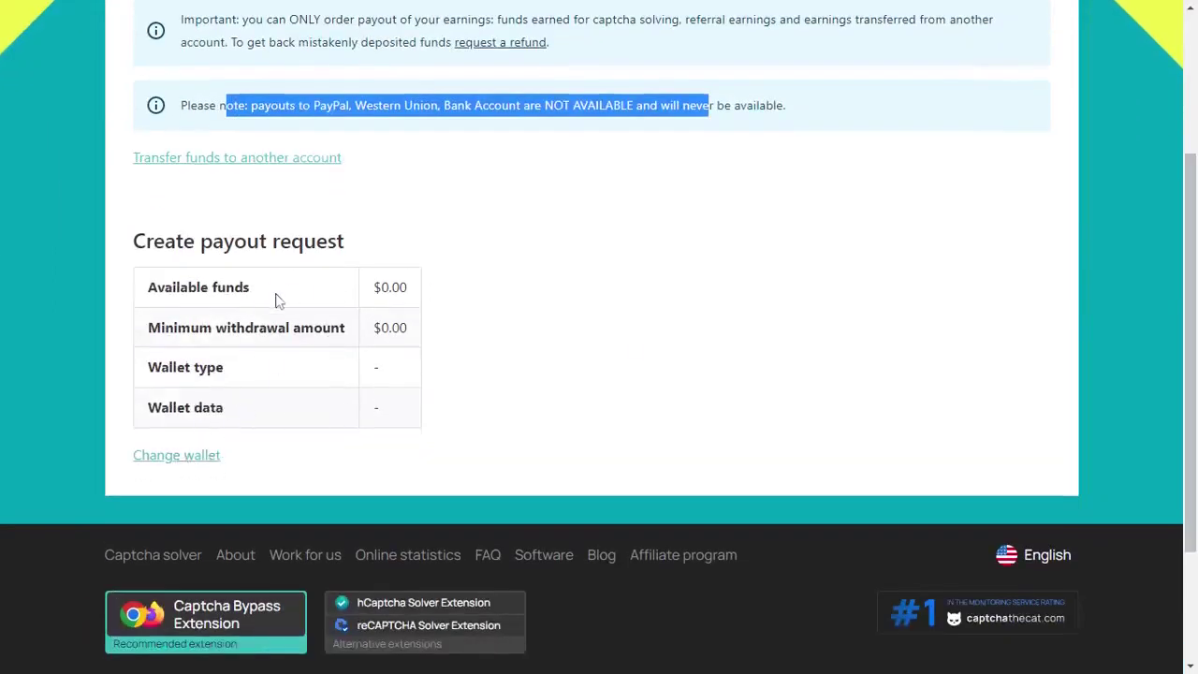
scroll(1188, 356, up, 3)
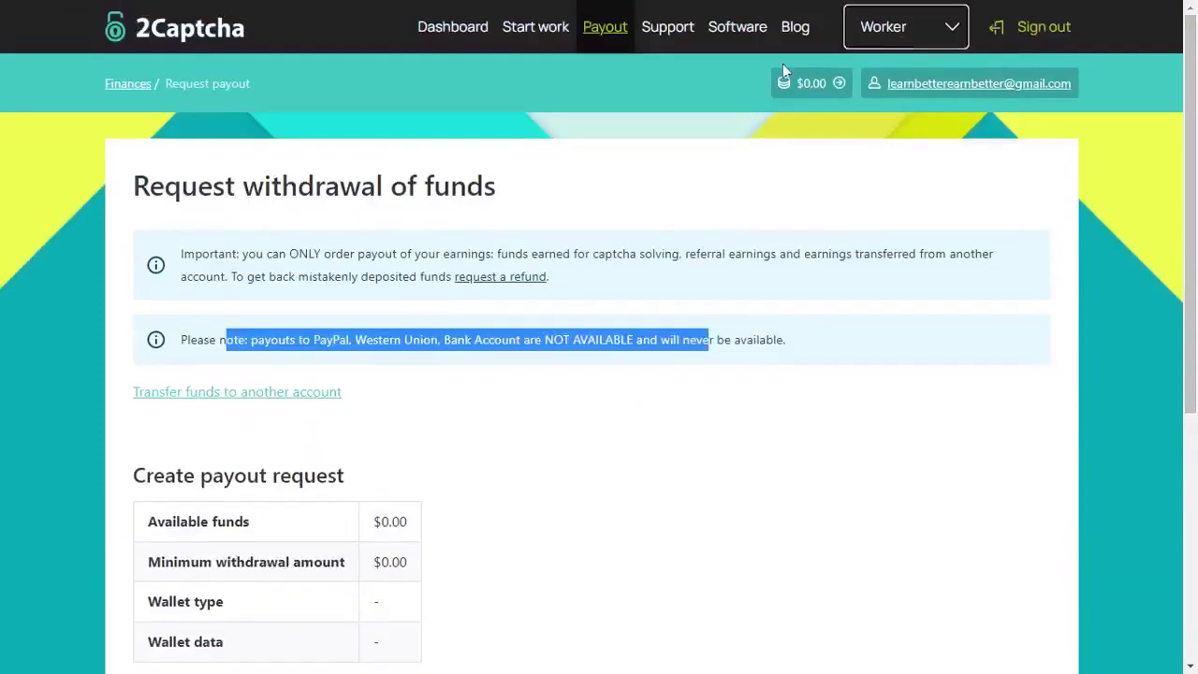
click(651, 83)
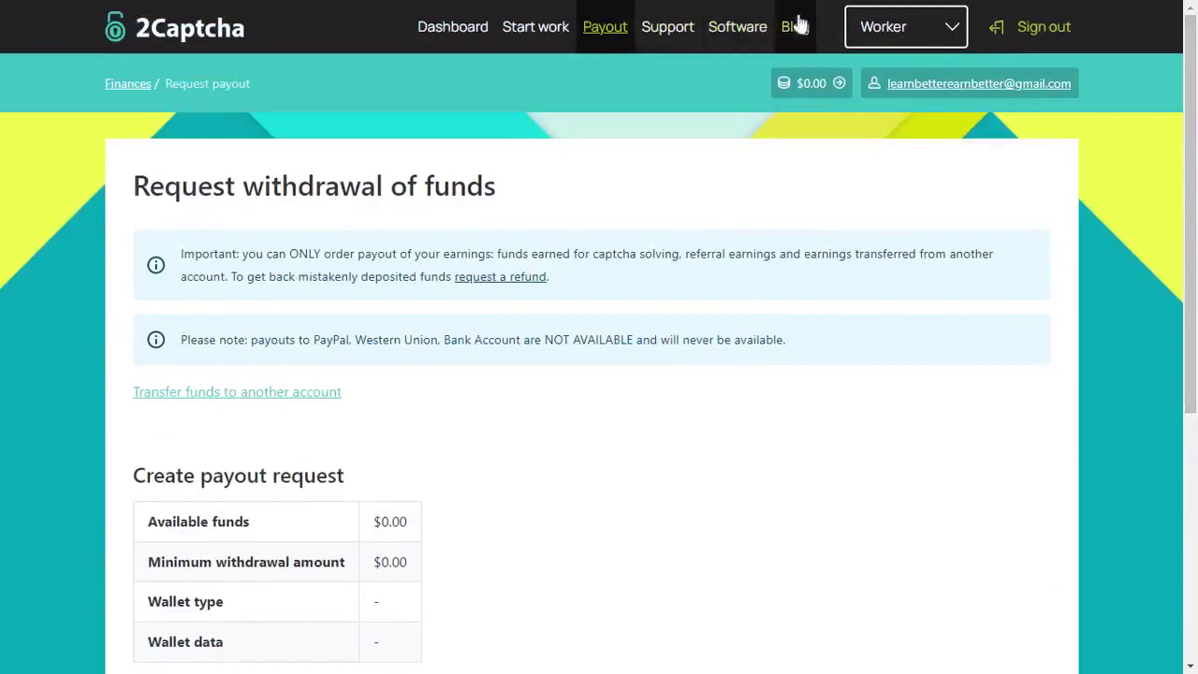
Open the worker dashboard and review the Windows and Android programs offered under Workers software
click(436, 37)
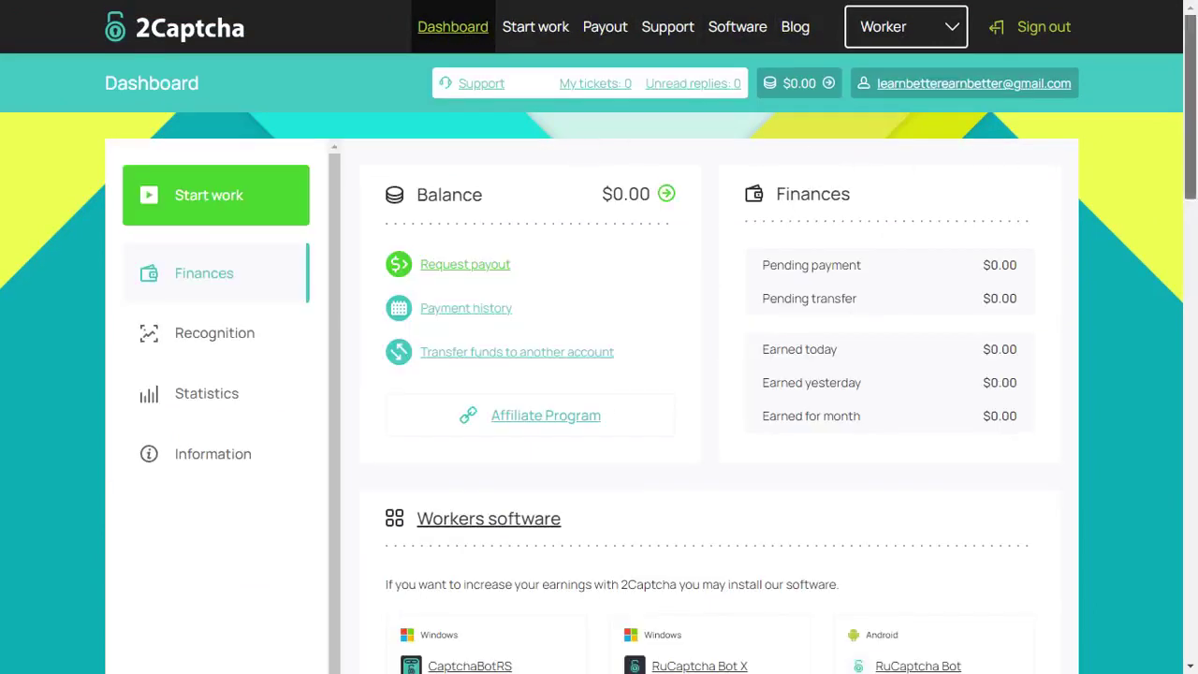
scroll(1188, 150, down, 3)
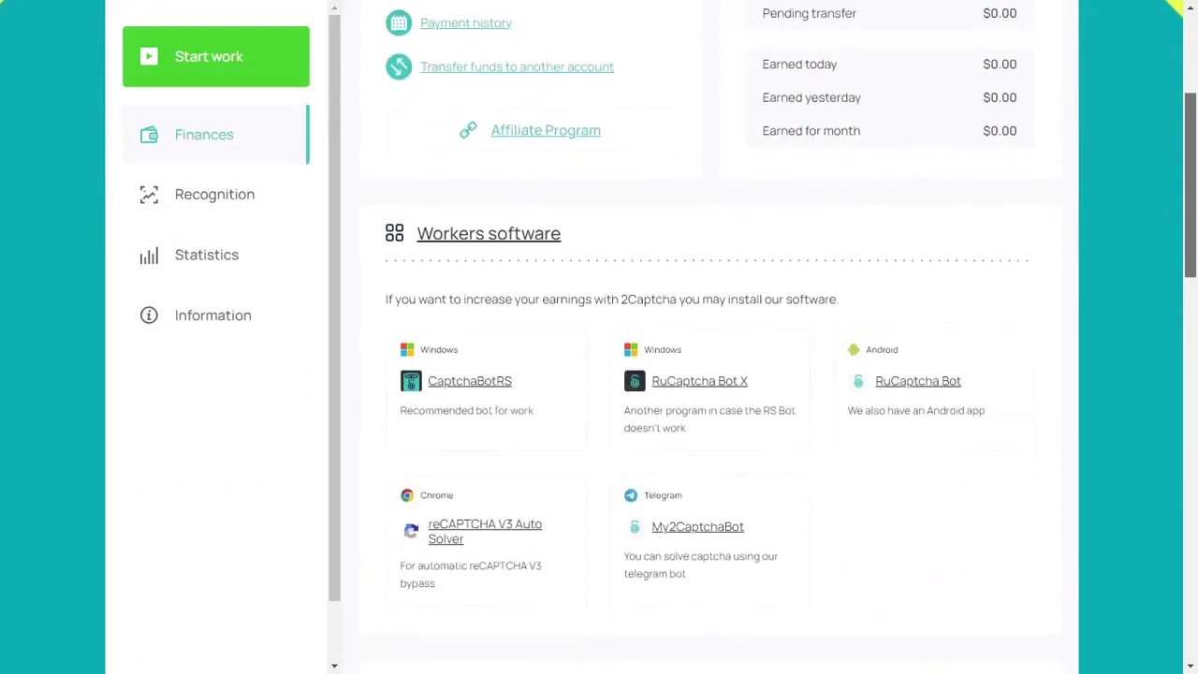
scroll(559, 241, down, 2)
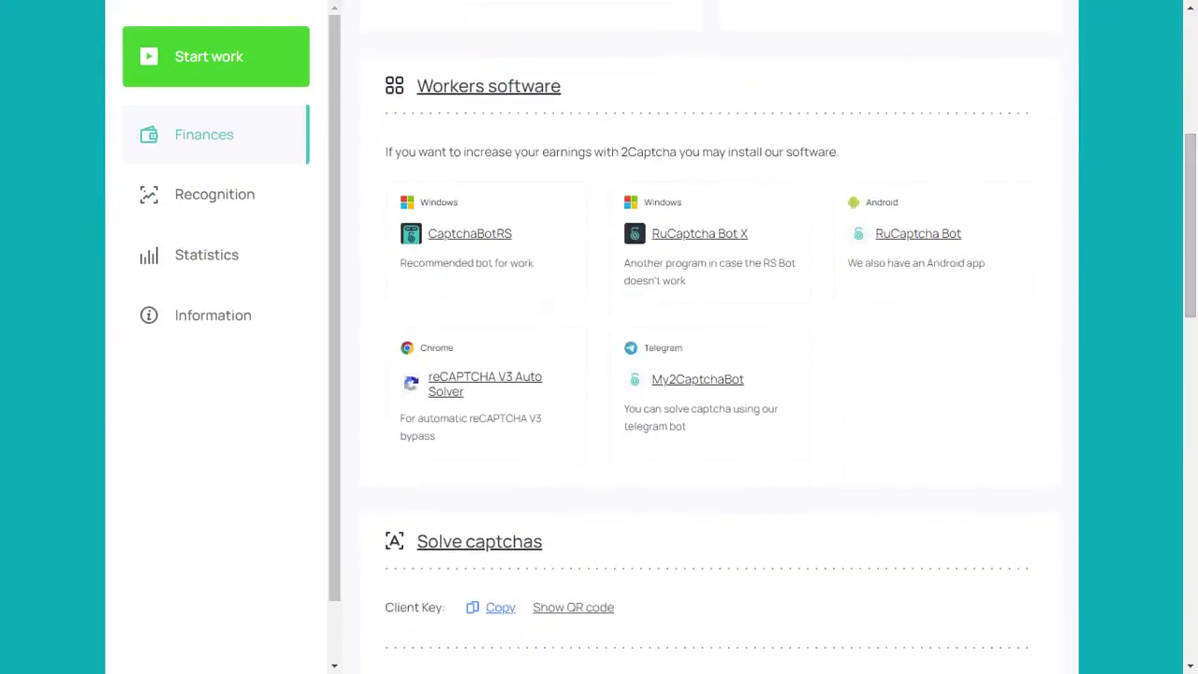
drag(462, 152, 827, 145)
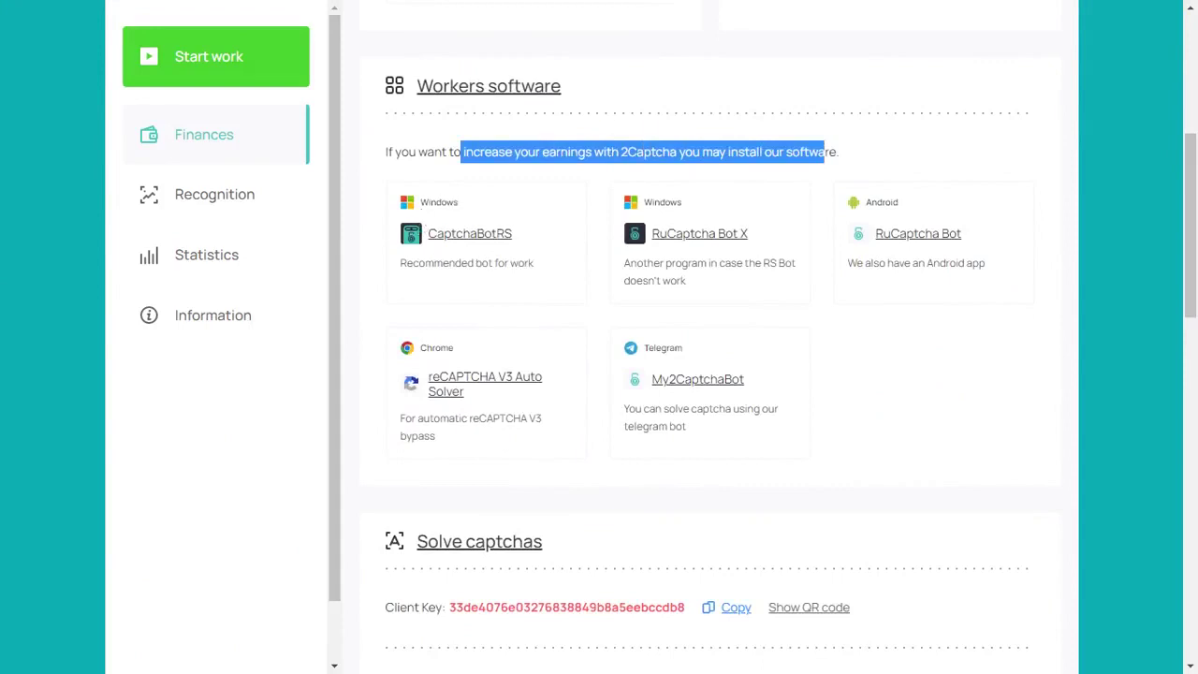
double_click(438, 202)
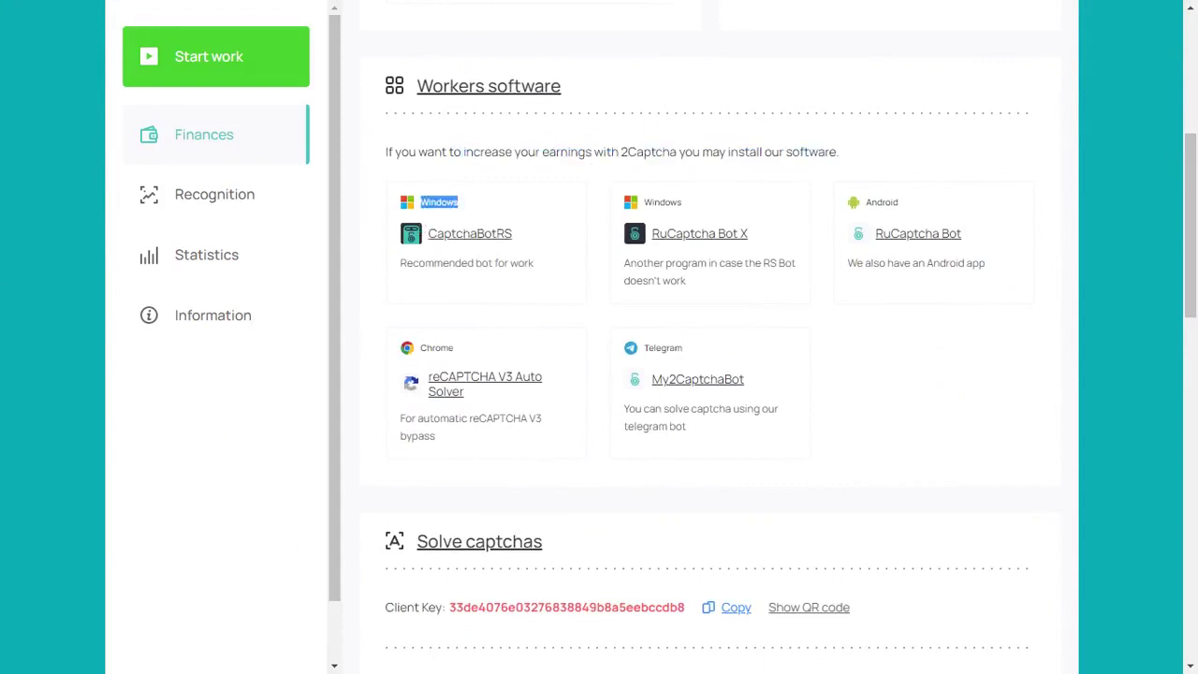
double_click(662, 203)
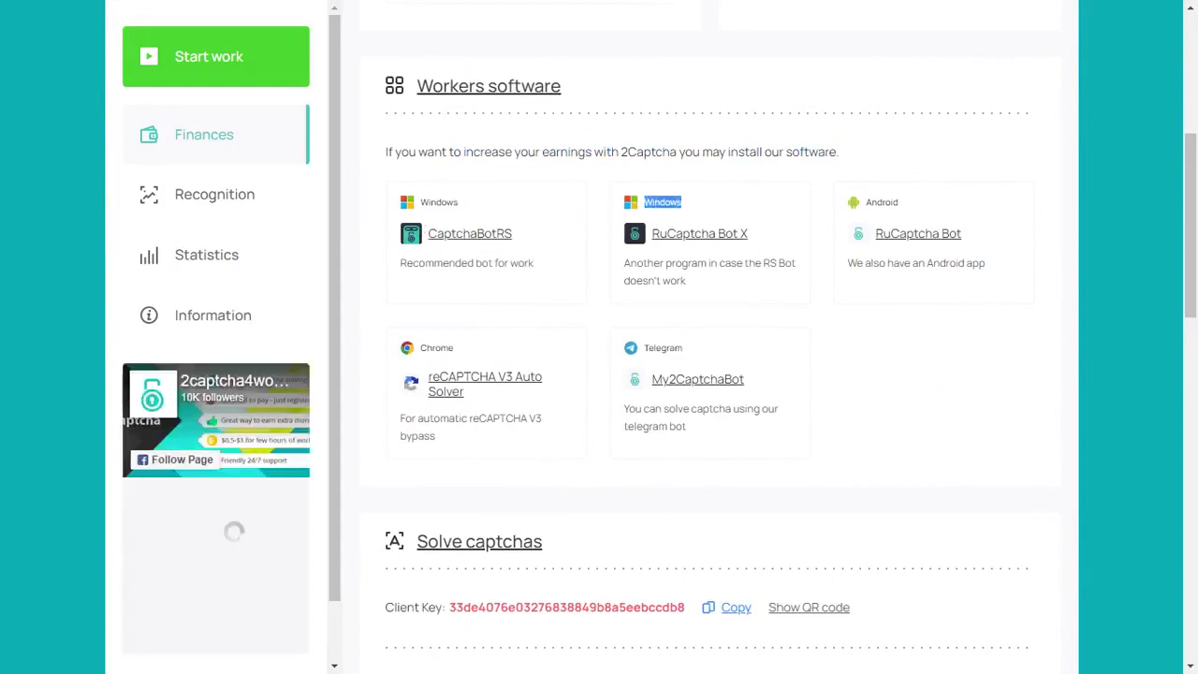
double_click(686, 263)
double_click(882, 202)
double_click(919, 263)
Review the Telegram bot and the Chrome reCAPTCHA V3 Auto Solver in the Workers software section
scroll(749, 237, down, 2)
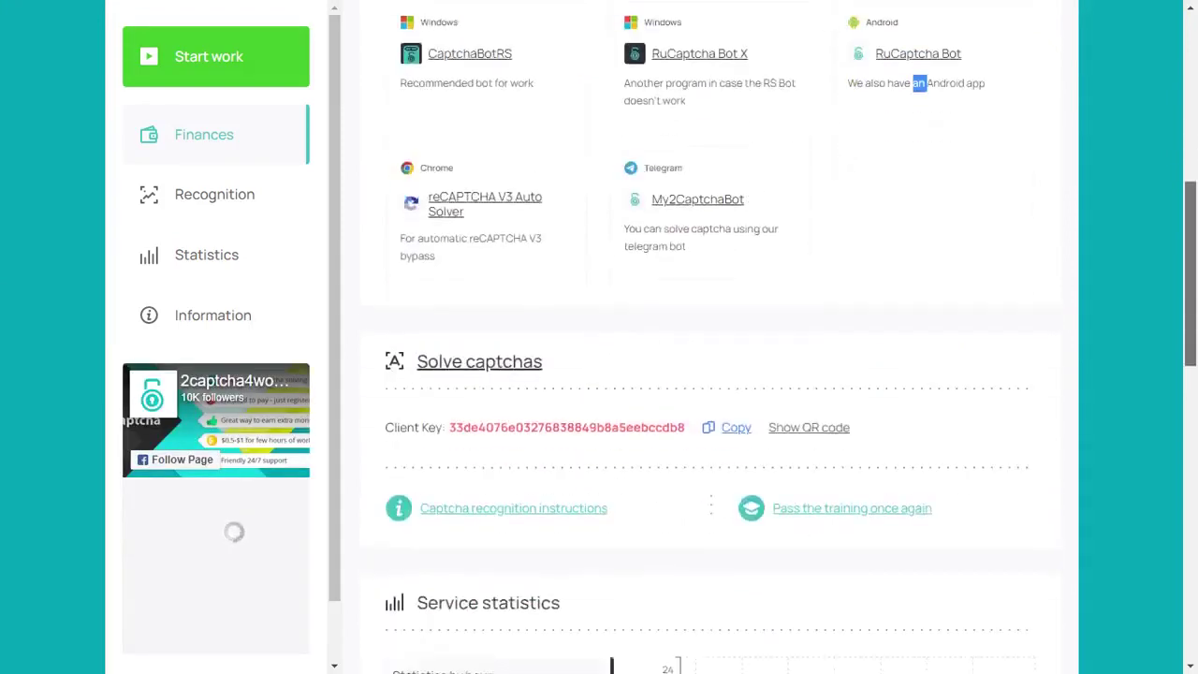
double_click(662, 155)
click(667, 234)
double_click(437, 155)
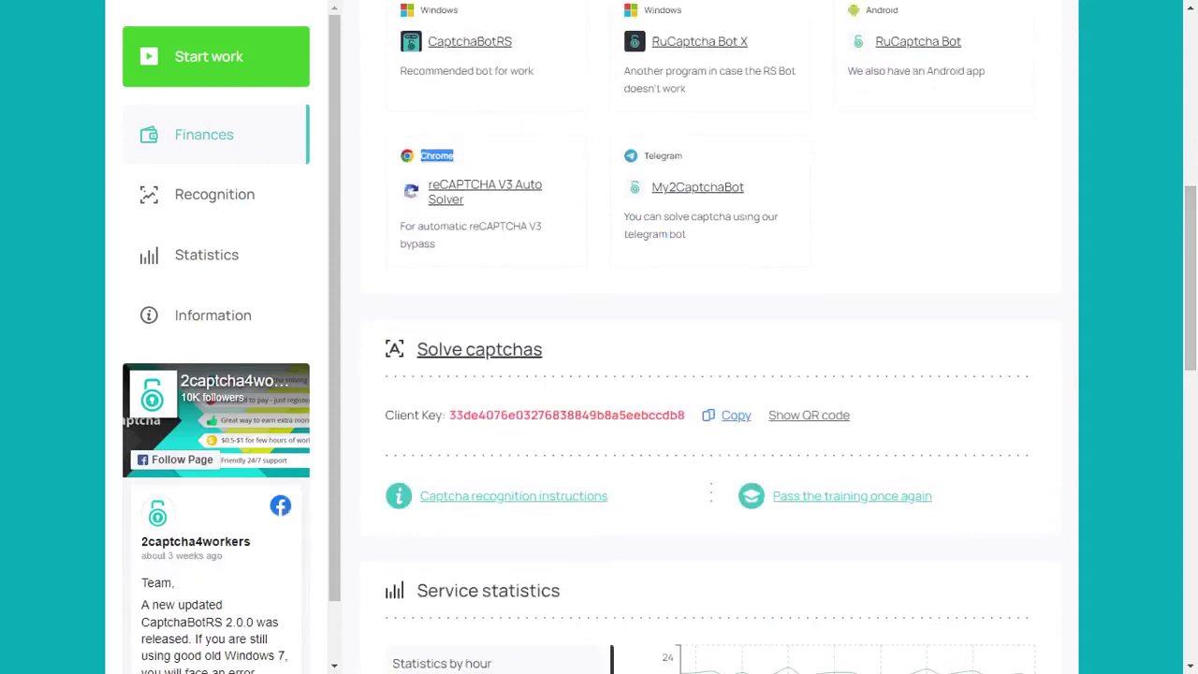
double_click(458, 231)
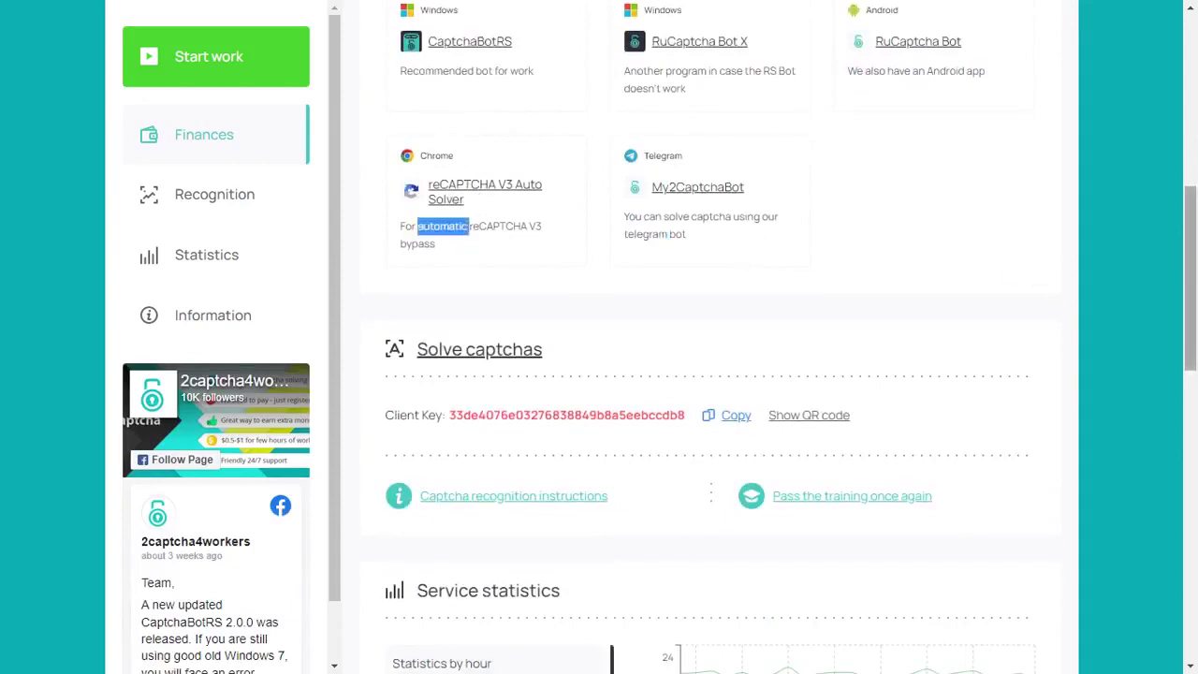
Copy the client key for solving captchas, view its QR code and close the QR code window
scroll(1189, 281, down, 2)
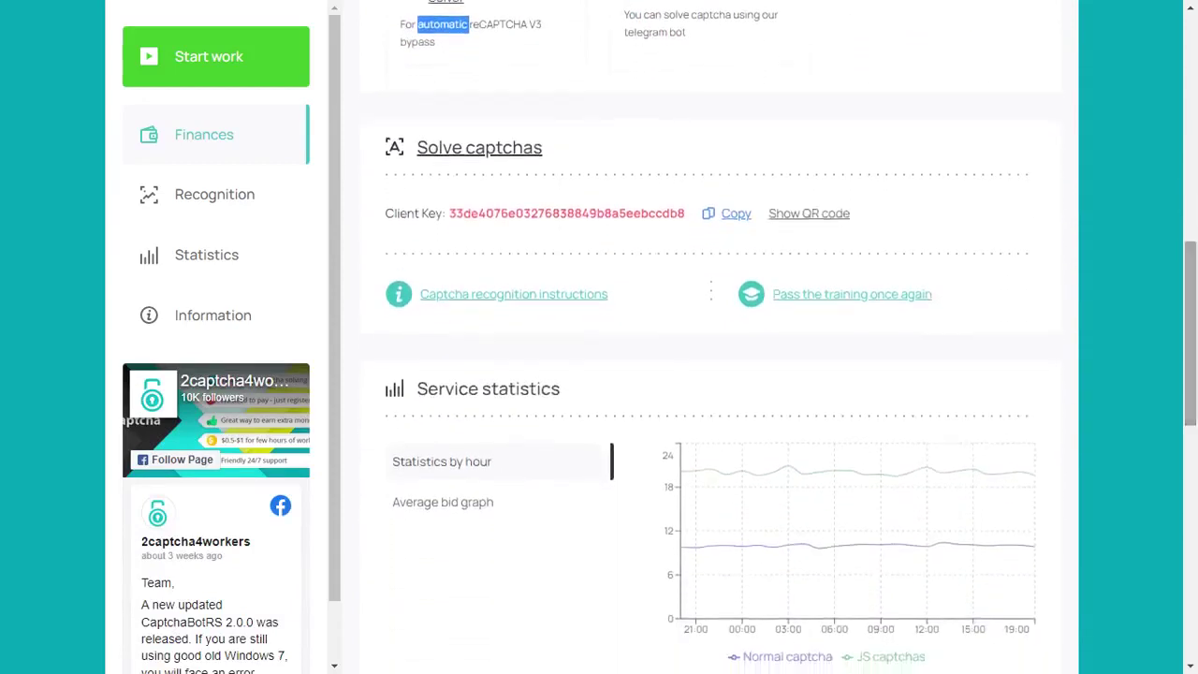
click(735, 213)
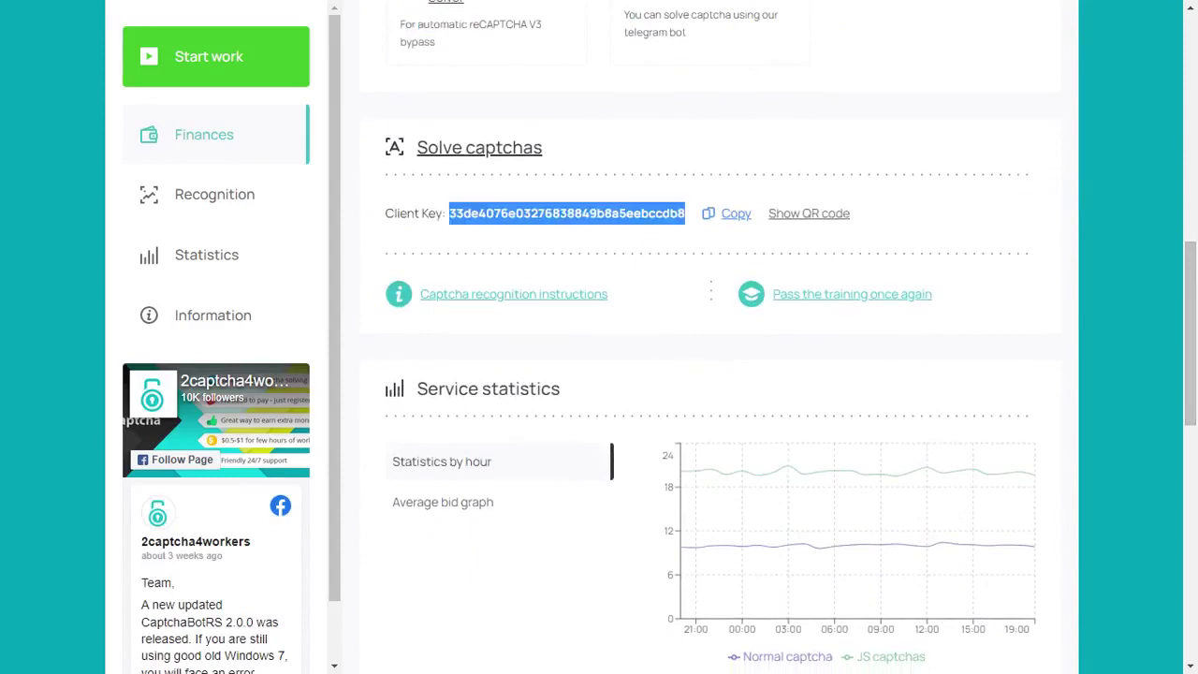
click(801, 217)
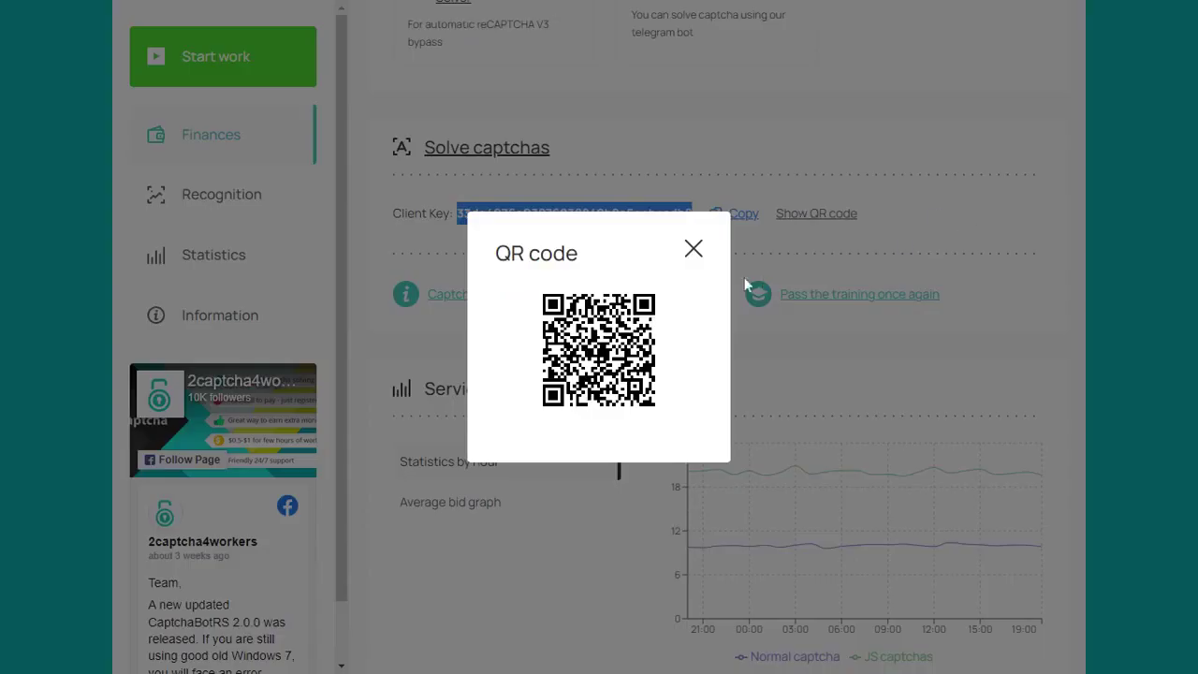
click(693, 247)
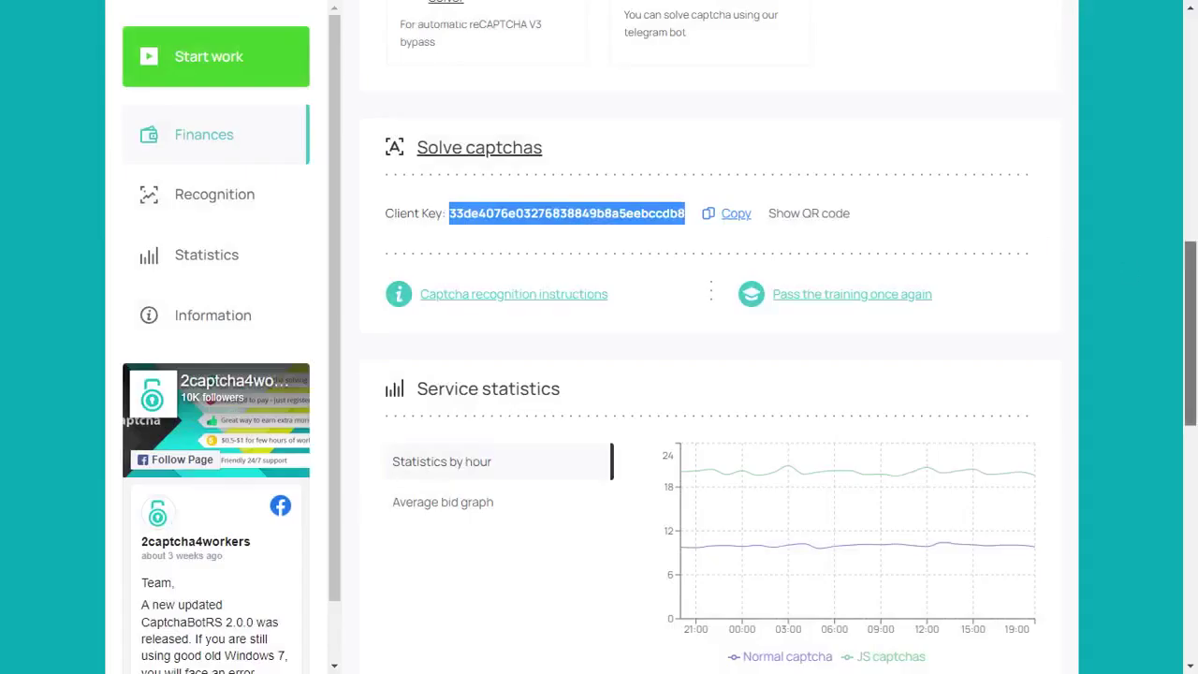
Look over the dashboard's service statistics, user profile and support sections, and return to the balance overview
scroll(1185, 287, down, 1)
scroll(711, 375, down, 9)
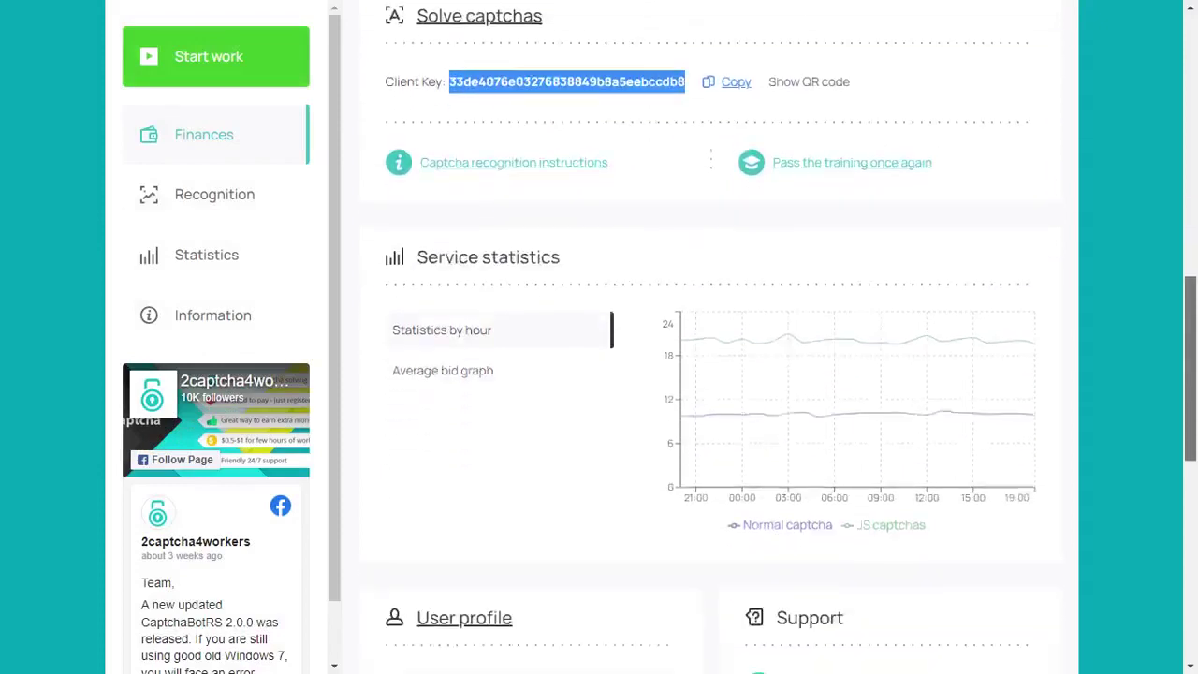
scroll(711, 374, down, 5)
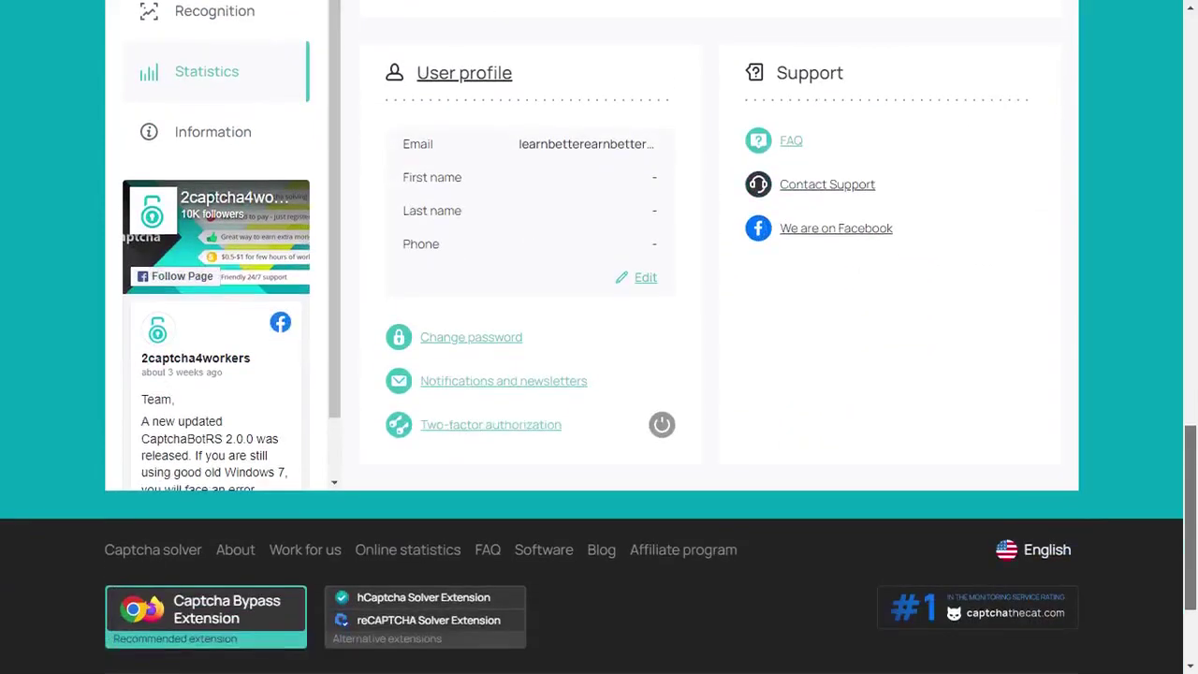
scroll(1142, 113, up, 20)
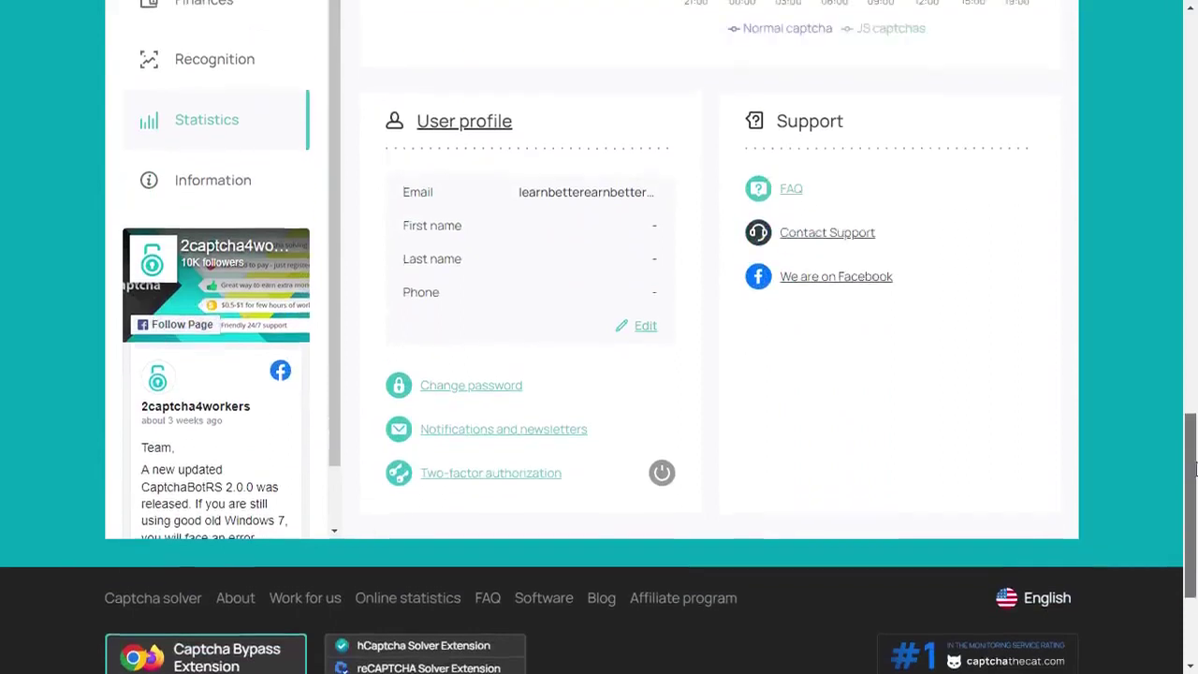
scroll(1141, 113, up, 4)
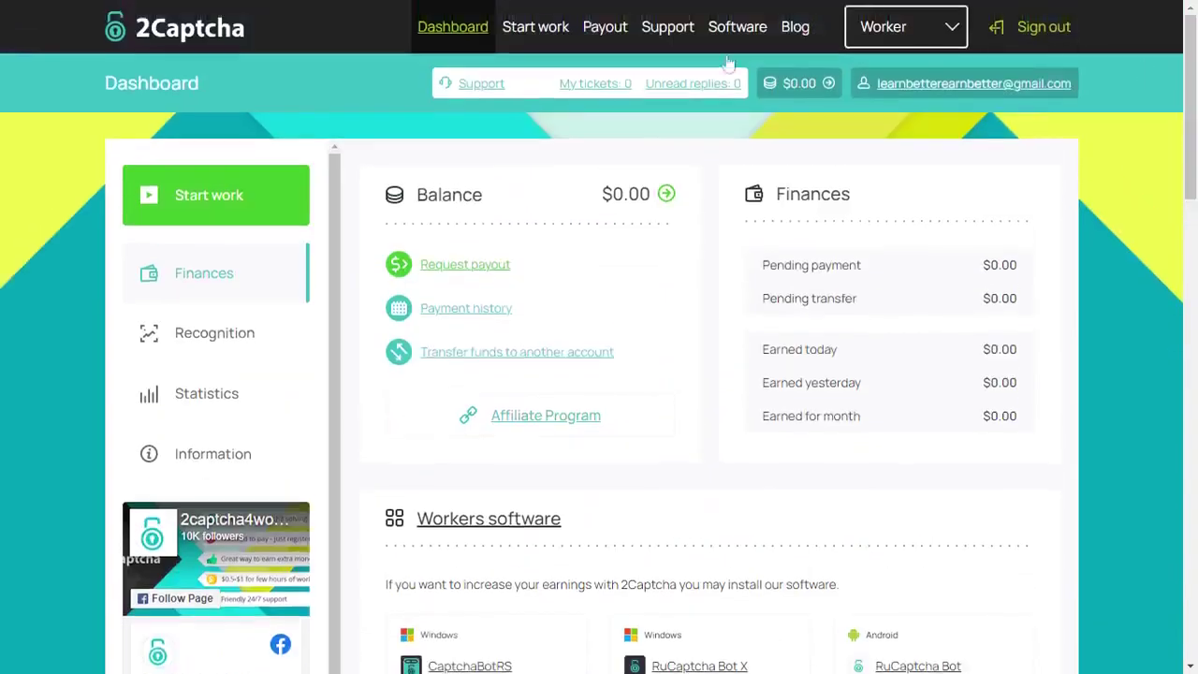